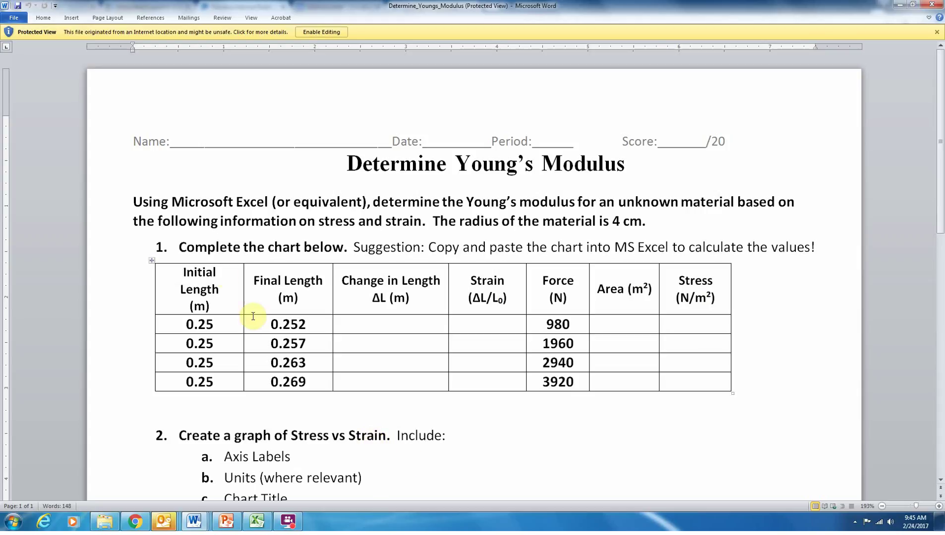
Select the whole lengths, forces, strain and stress table in the Word document.
left_click_drag(163, 266, 714, 386)
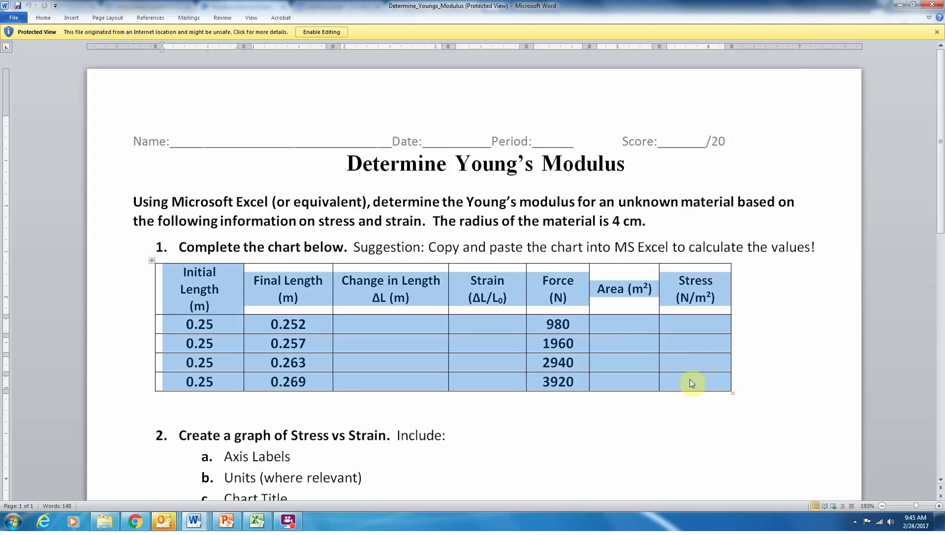
Paste the copied table into the blank Excel sheet at A1 so it fills A1:G6.
left_click(257, 521)
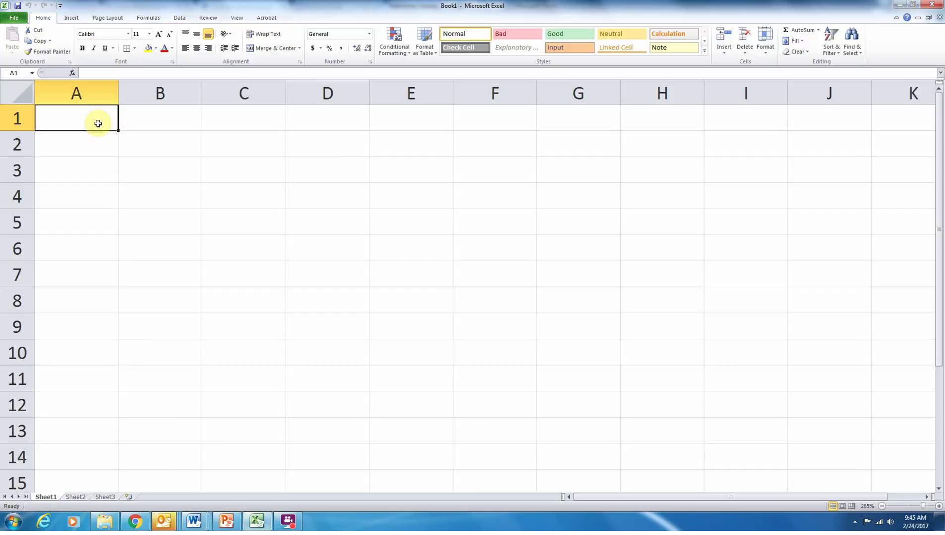
key("ctrl+v")
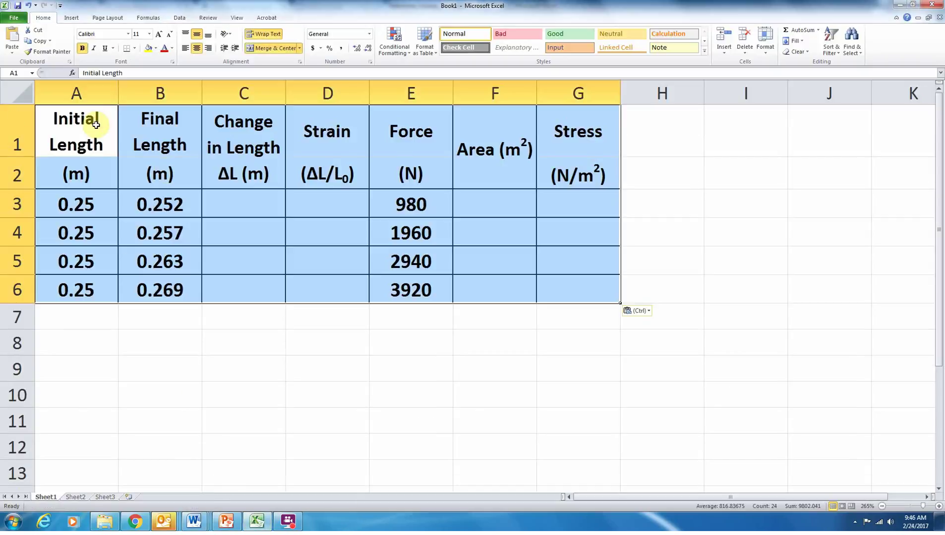
left_click(295, 335)
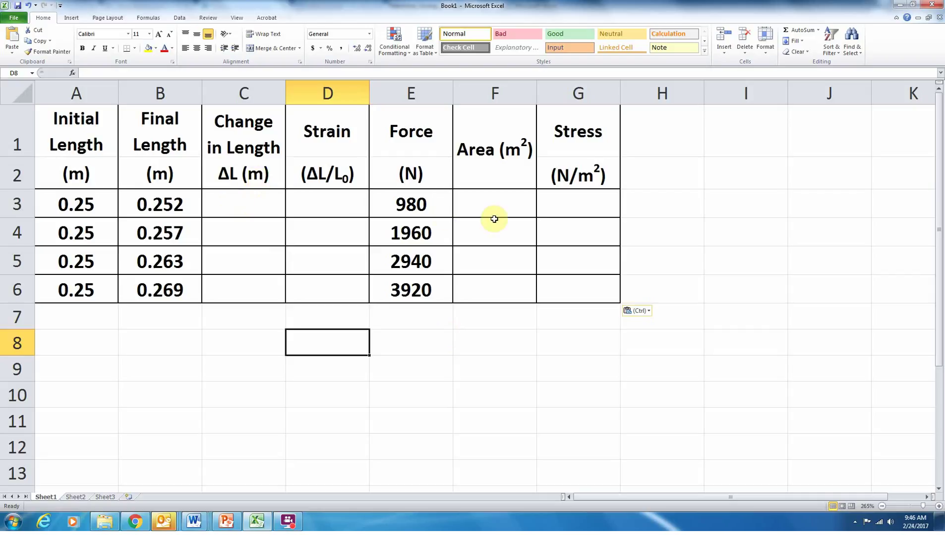
left_click(236, 204)
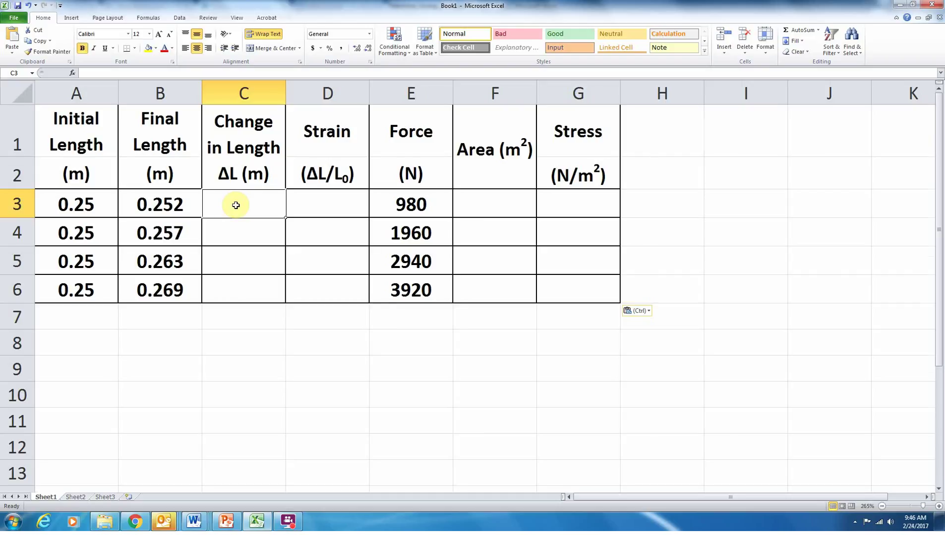
scroll(236, 205, "up", 5)
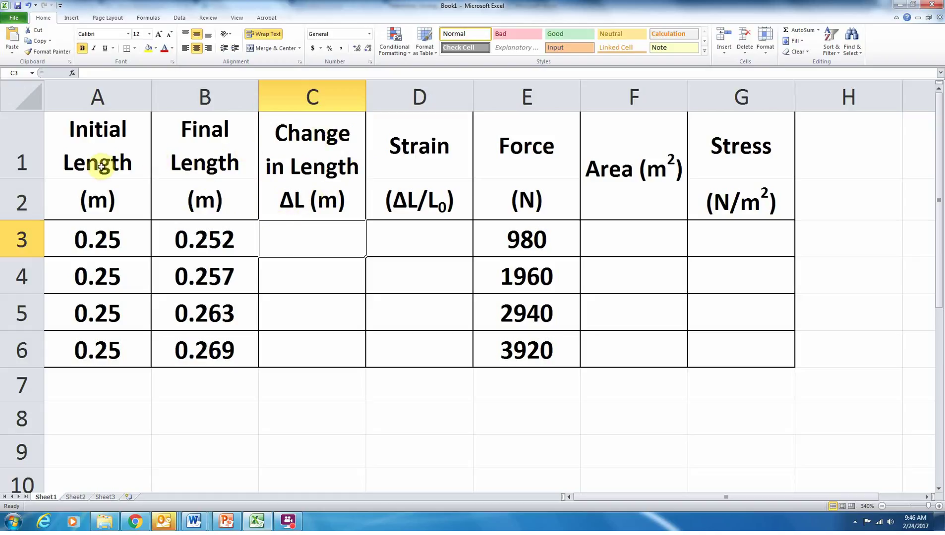
Enter =B3-A3 in C3 to get a change in length of 0.002.
double_click(305, 238)
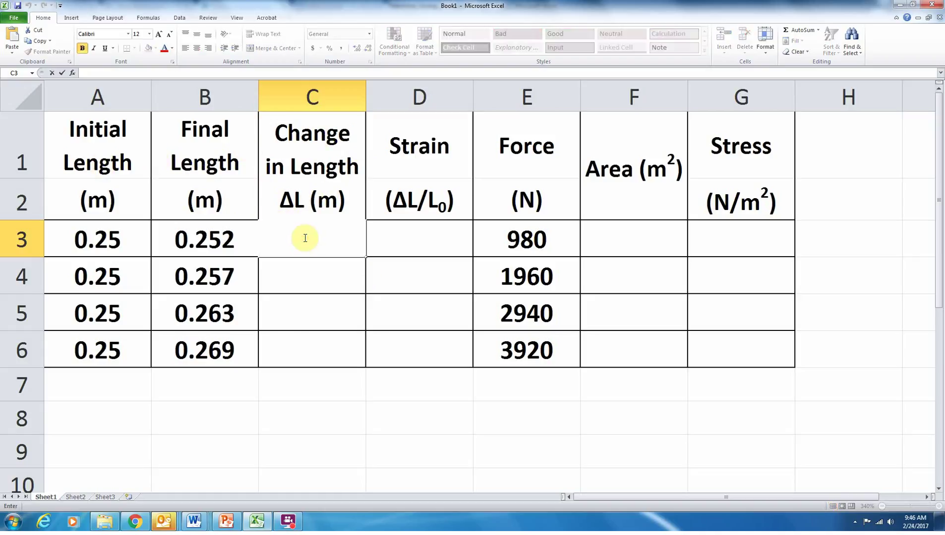
type("=")
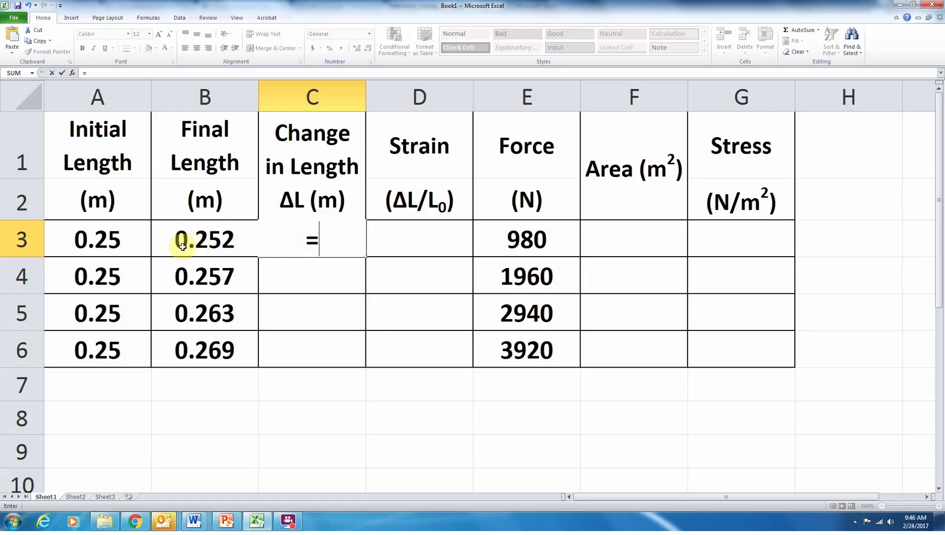
type("B3")
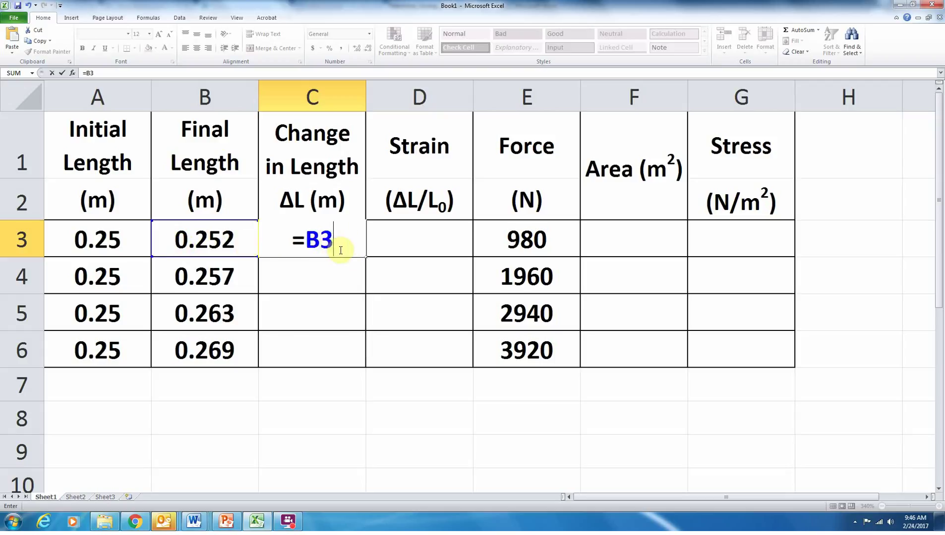
type("-")
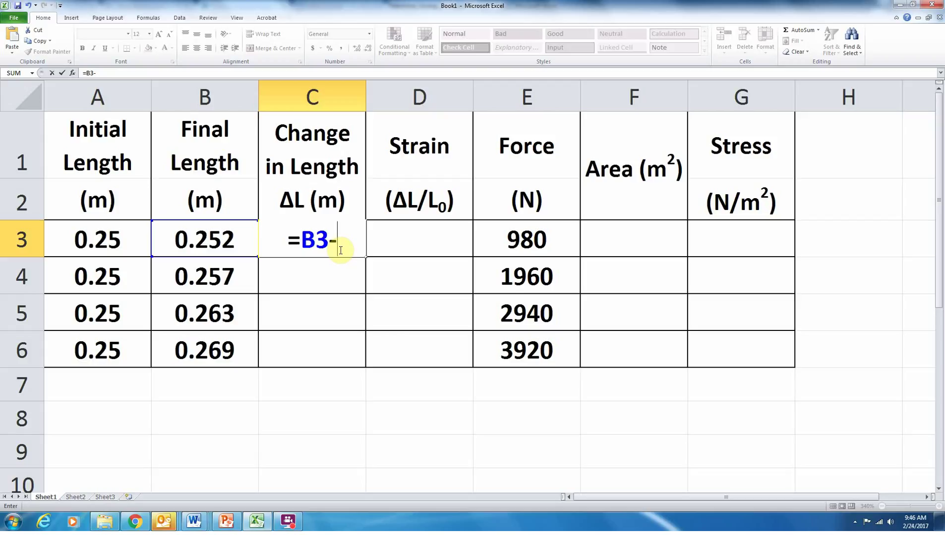
type("A32")
key("BackSpace")
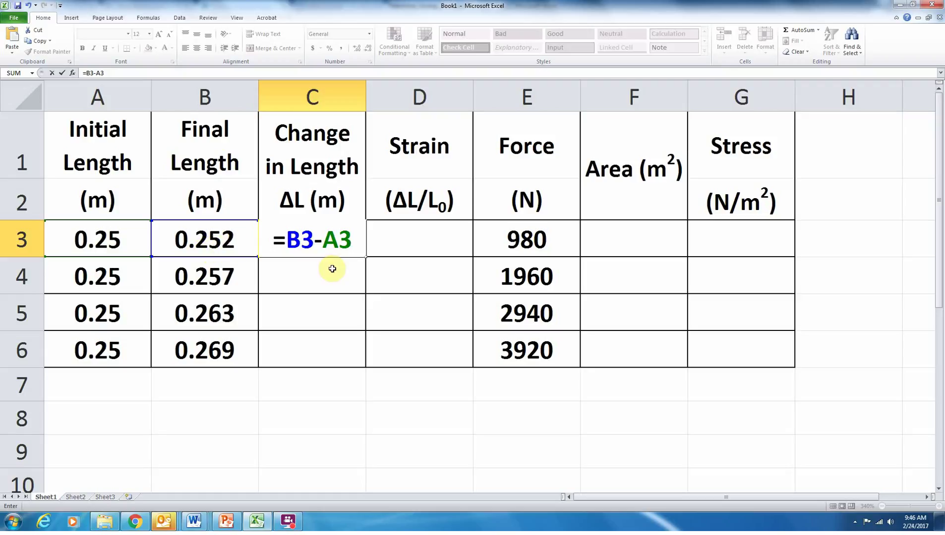
key("Return")
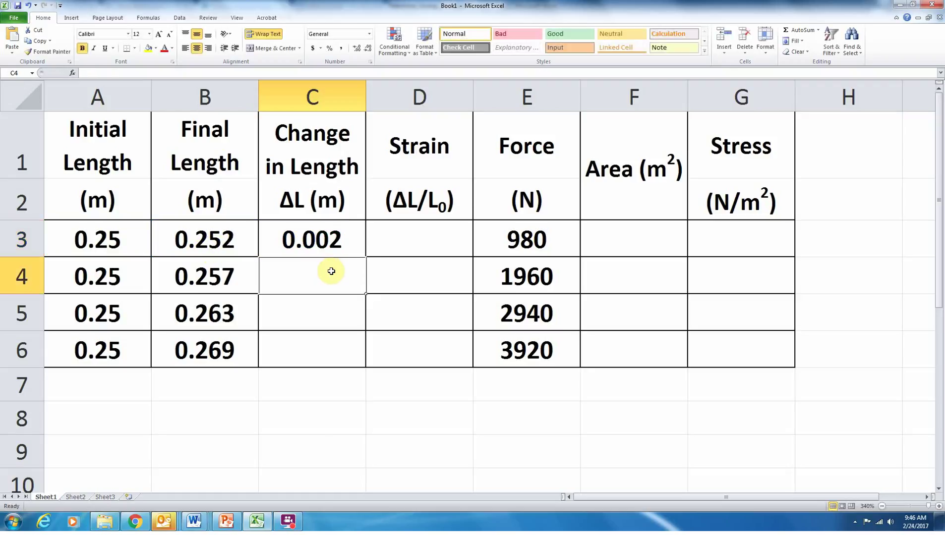
Fill the C3 formula down to C6 (0.007, 0.013, 0.019) and confirm C6 reads =B6-A6.
left_click(361, 245)
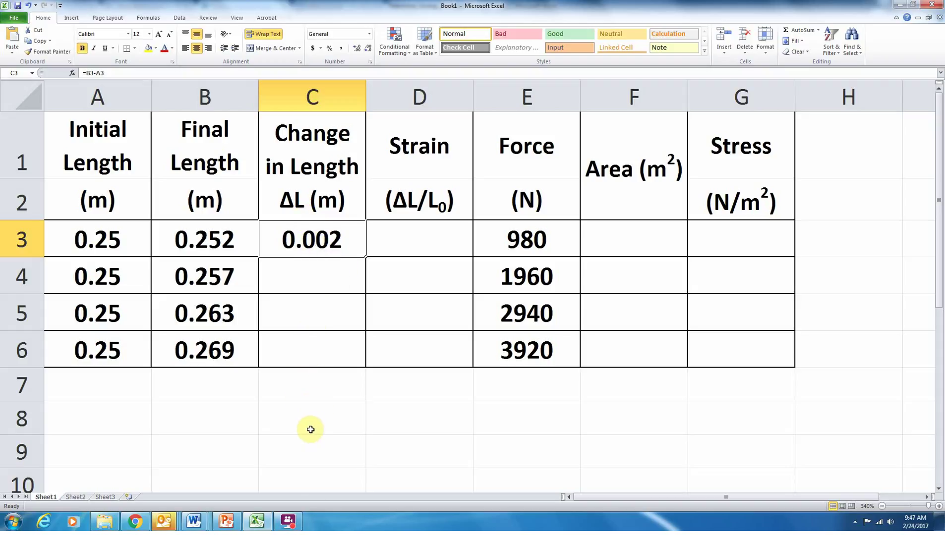
left_click(322, 413)
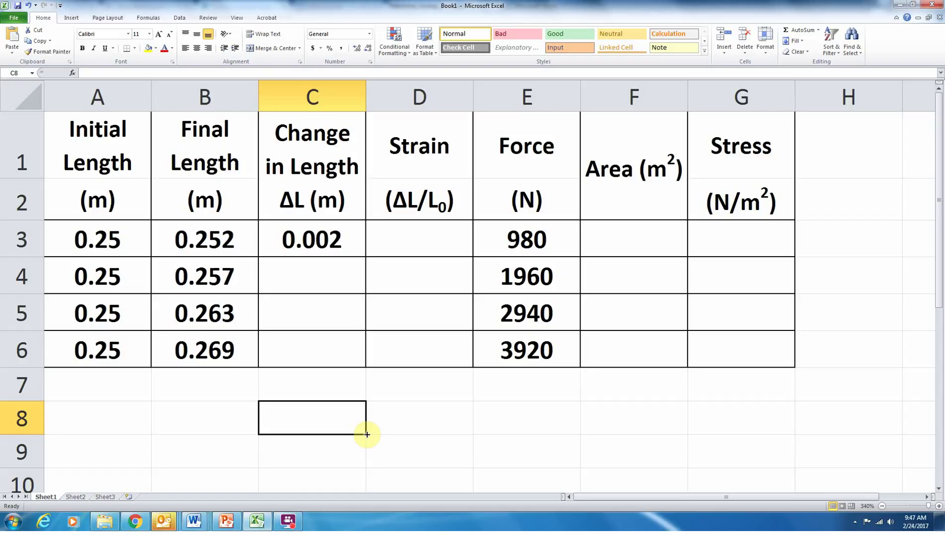
left_click_drag(366, 435, 339, 427)
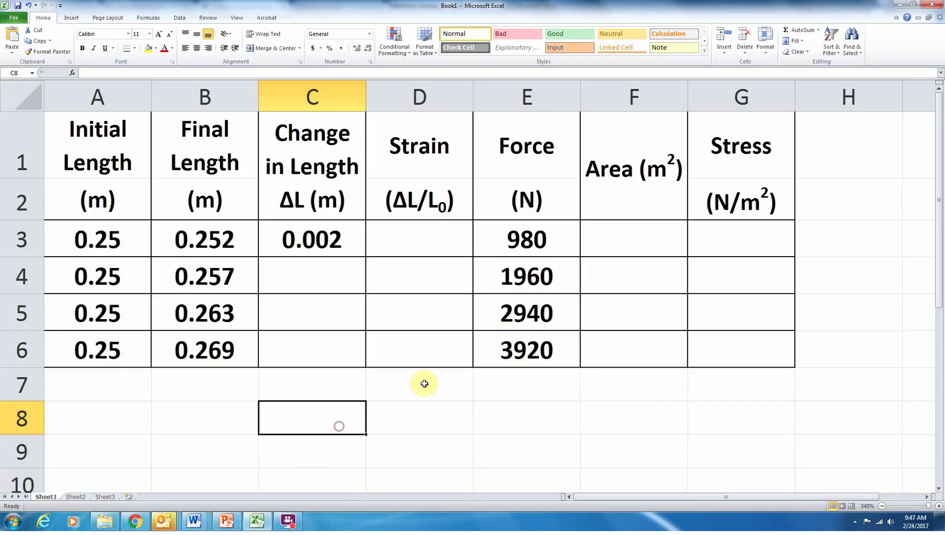
left_click(323, 237)
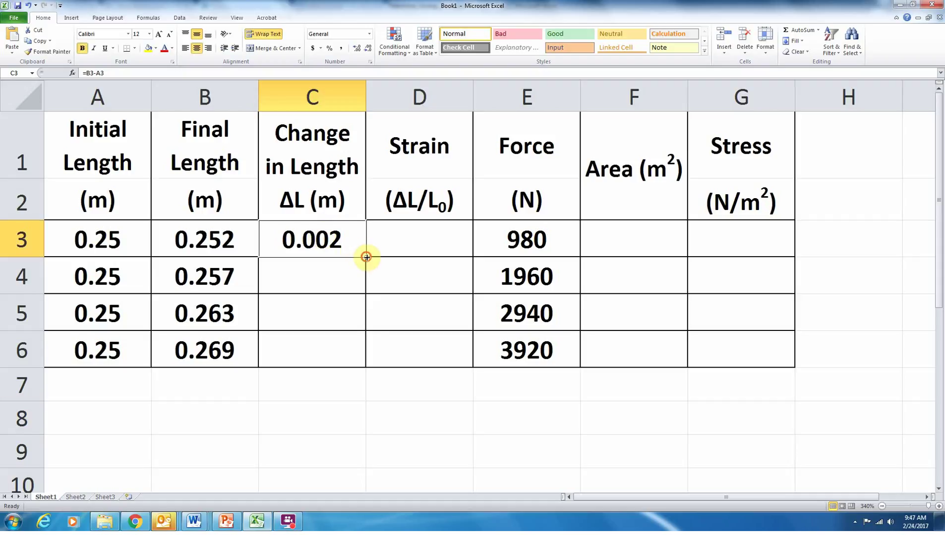
left_click_drag(366, 257, 365, 360)
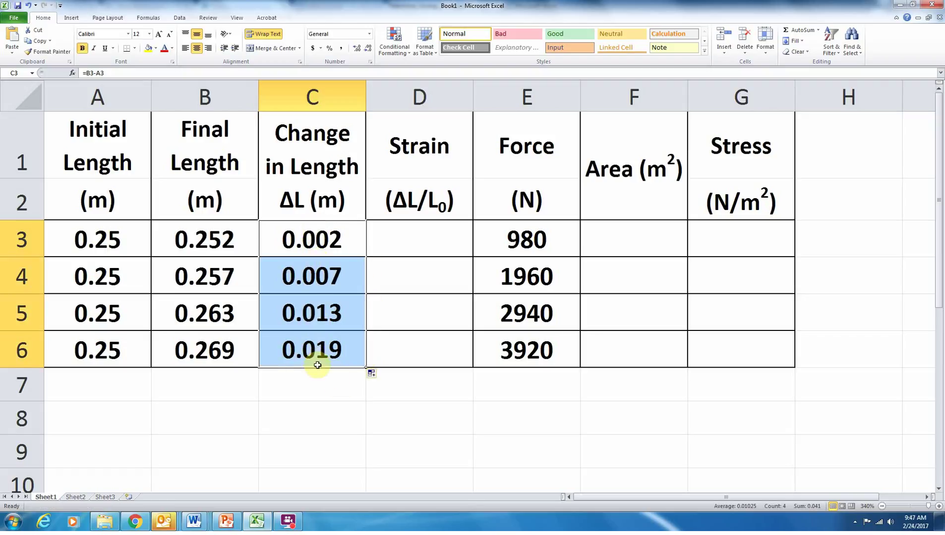
left_click(328, 395)
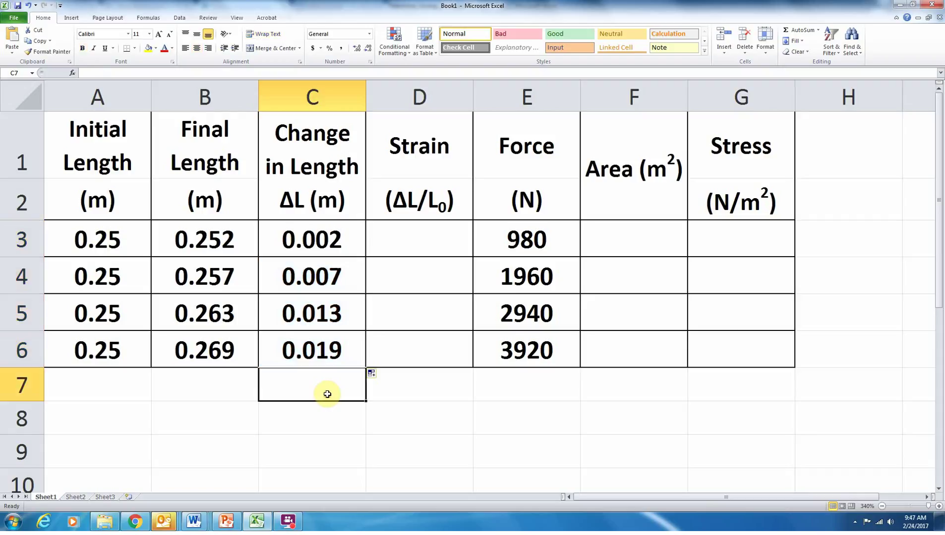
left_click(311, 348)
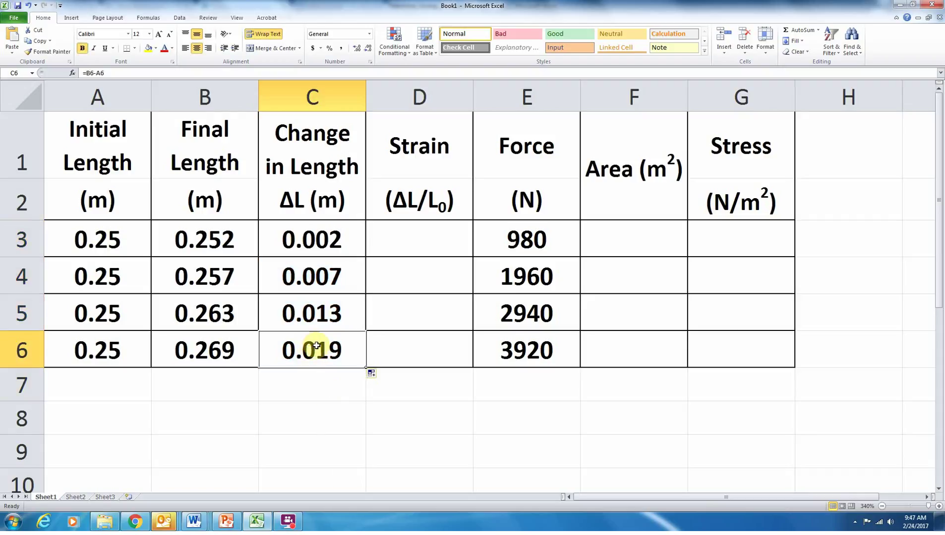
double_click(332, 350)
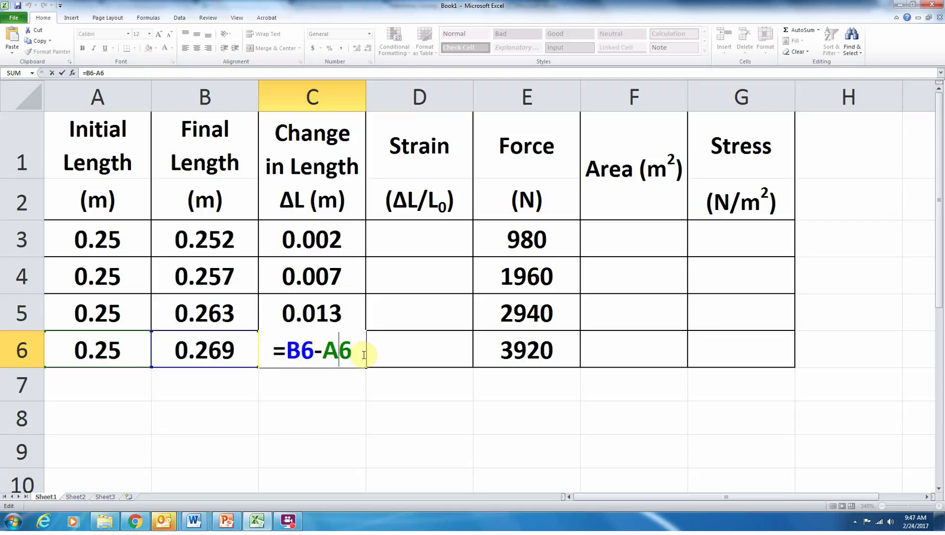
key("Return")
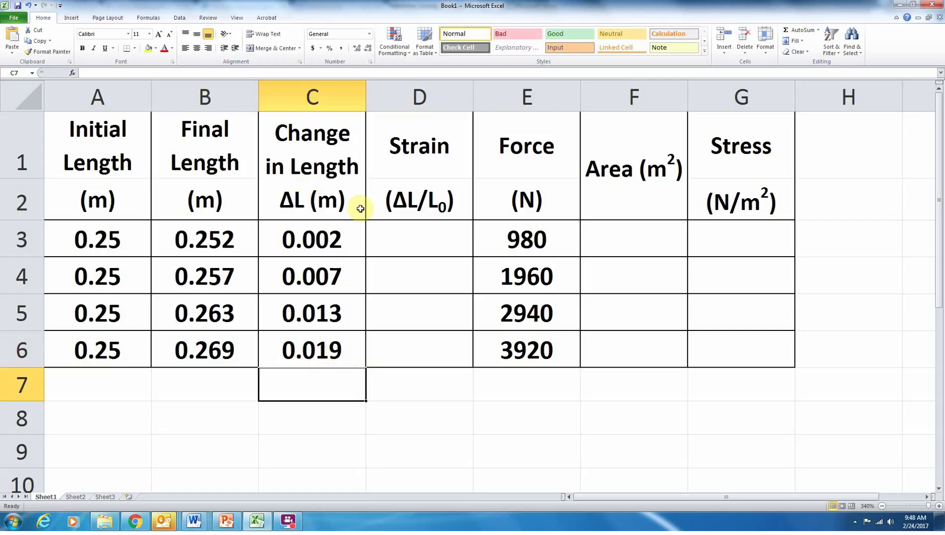
Enter =C3/A3 in D3 and fill to D6, giving strains 0.008, 0.028, 0.052, 0.076.
left_click(427, 248)
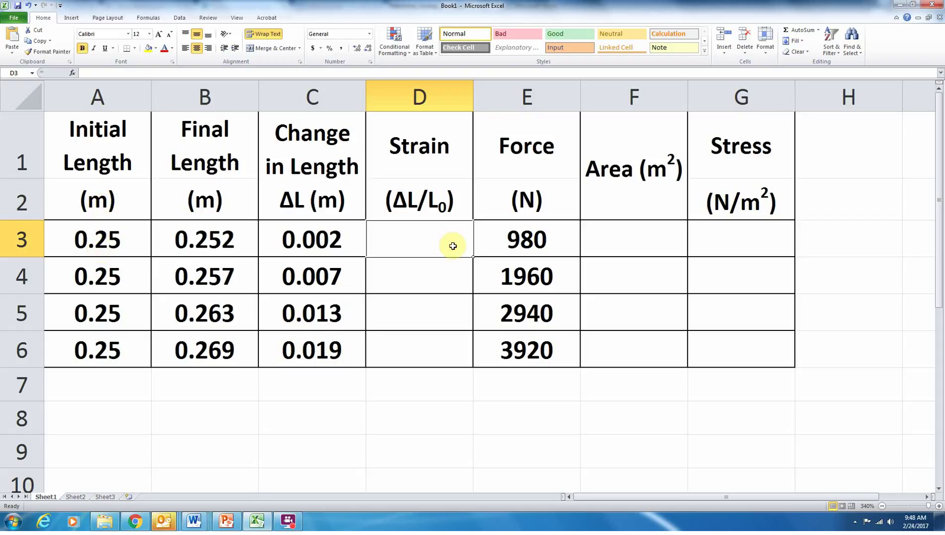
type("=")
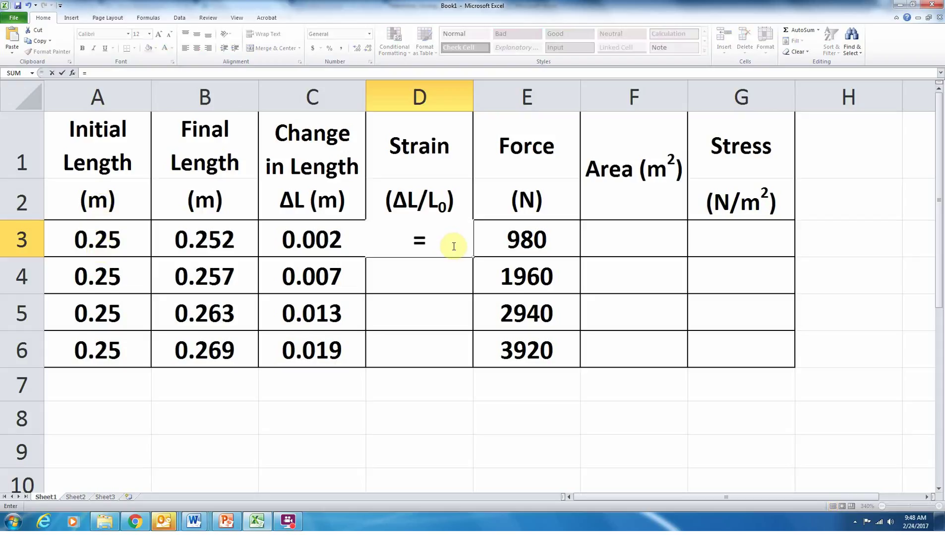
type("c3")
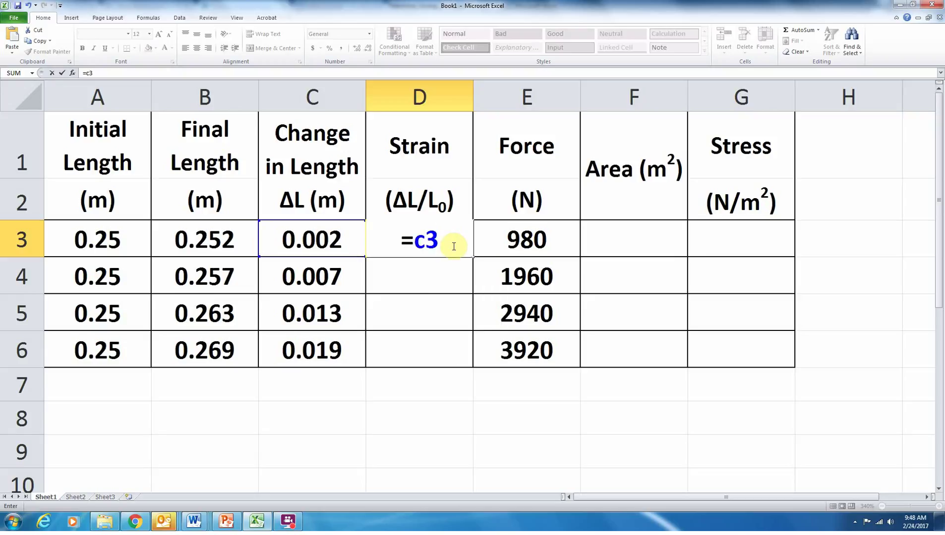
type("/")
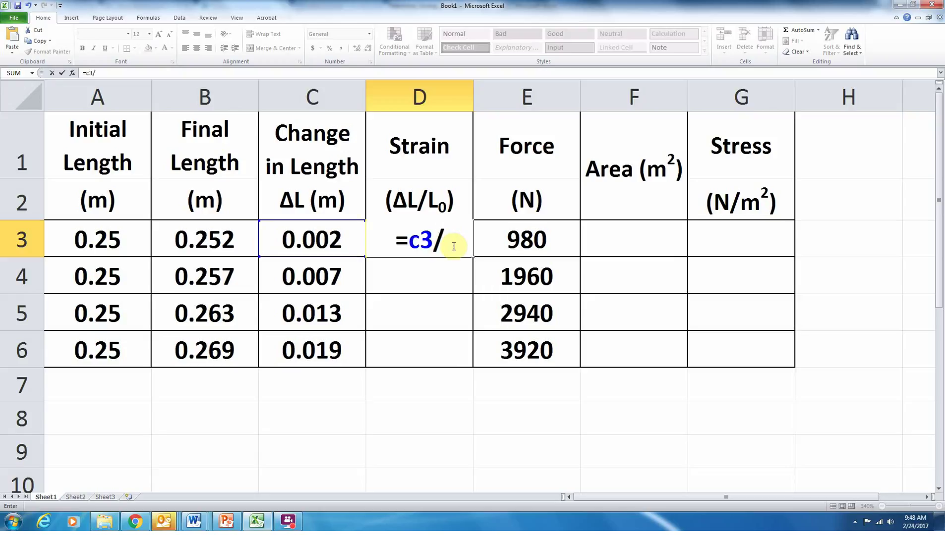
type("a3")
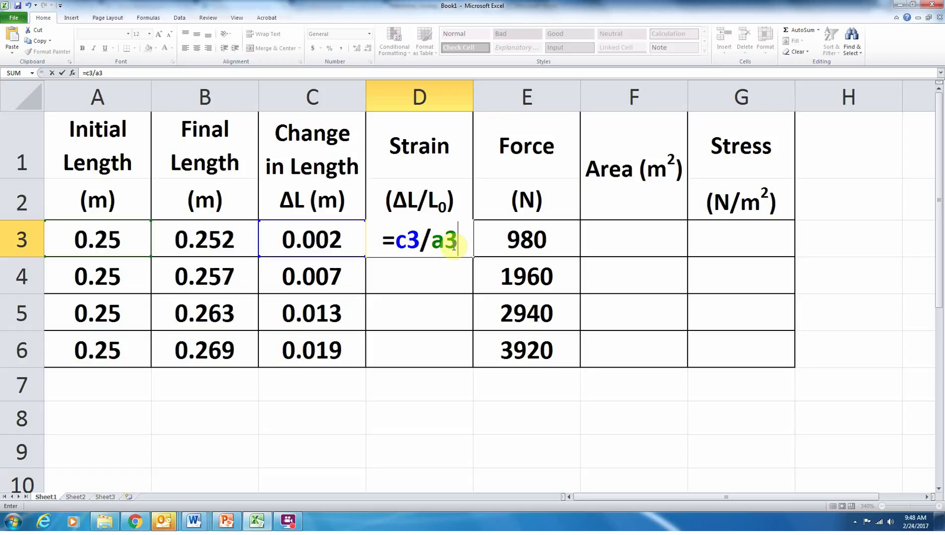
key("Return")
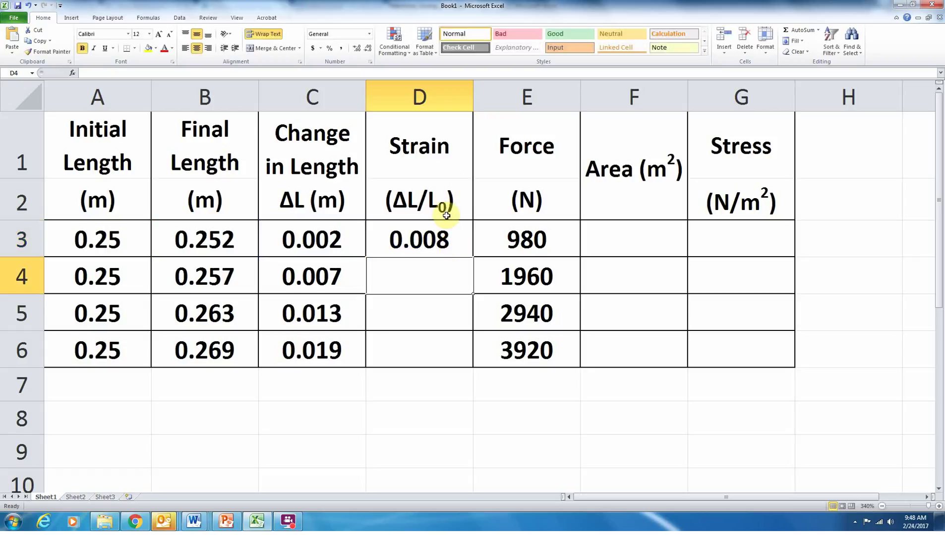
left_click(452, 246)
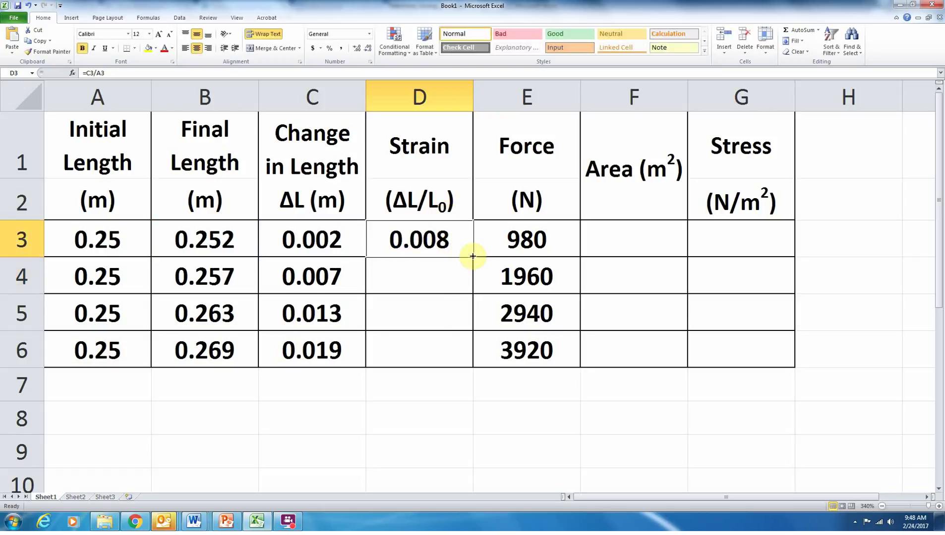
left_click_drag(473, 256, 474, 364)
left_click(412, 437)
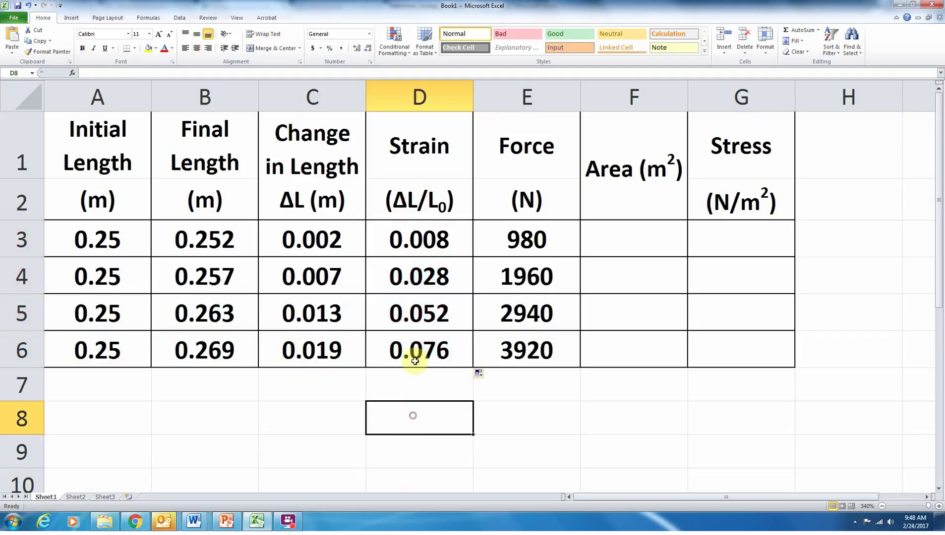
left_click(422, 336)
double_click(423, 336)
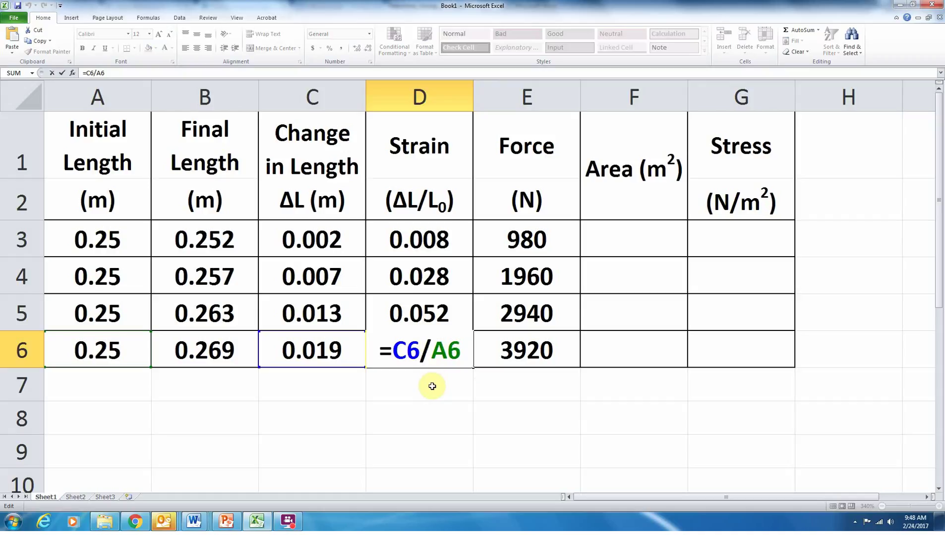
key("Return")
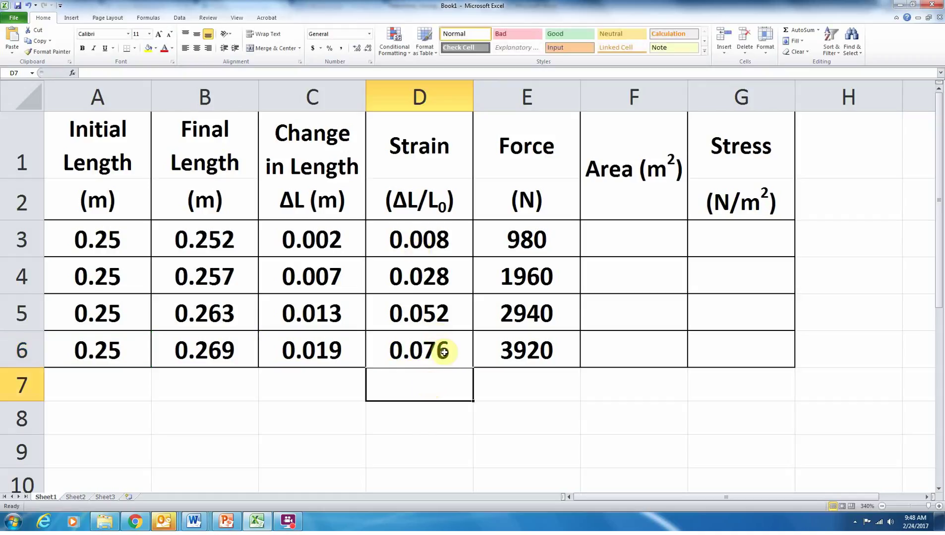
left_click(641, 239)
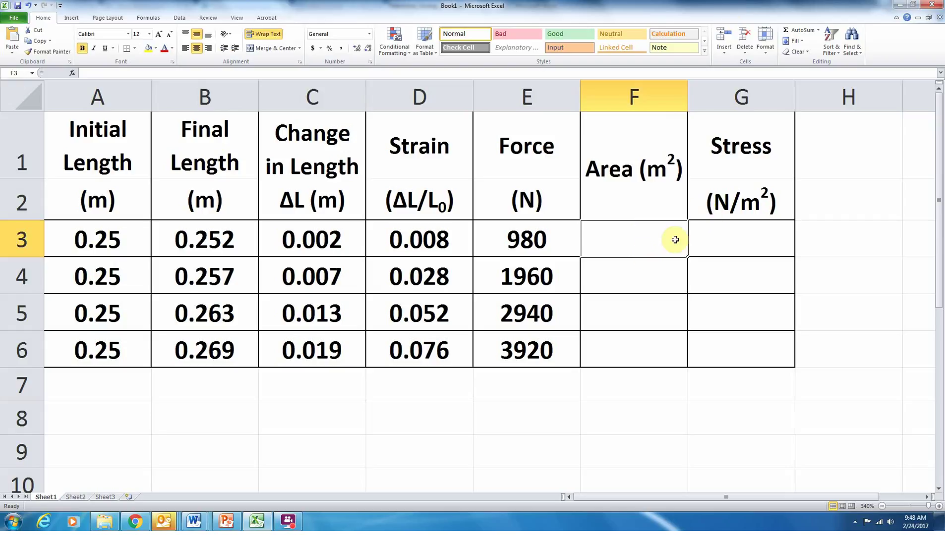
left_click(194, 522)
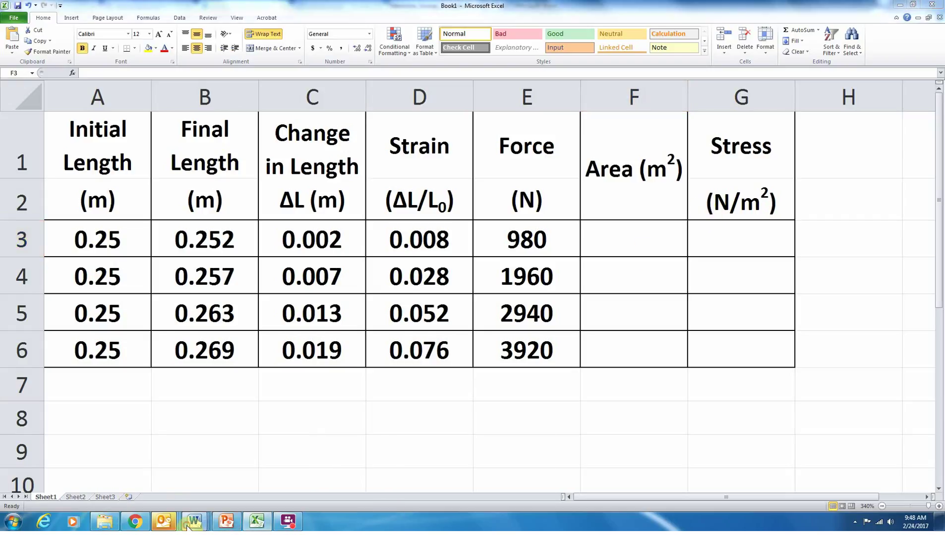
left_click(490, 480)
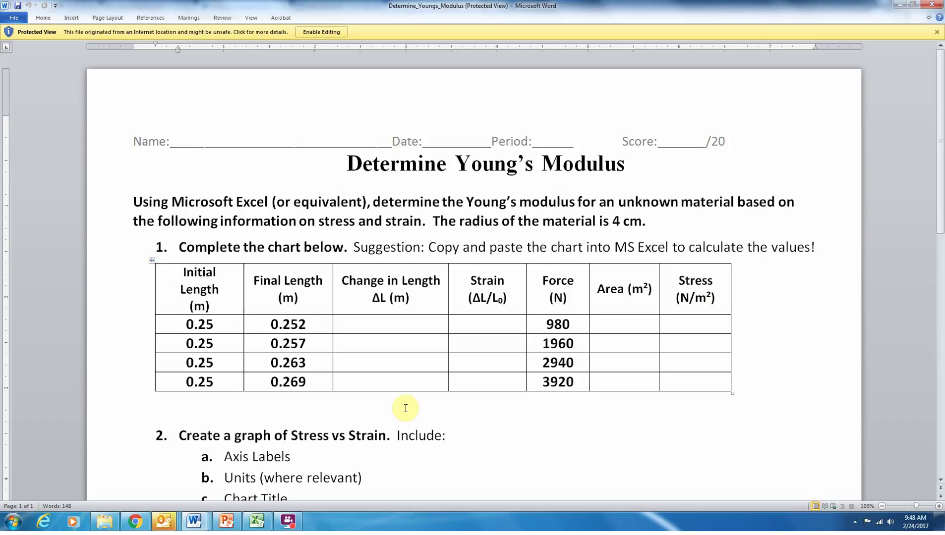
Enter =PI()*0.04^2 in F3 for an area of 0.005026548.
left_click(272, 527)
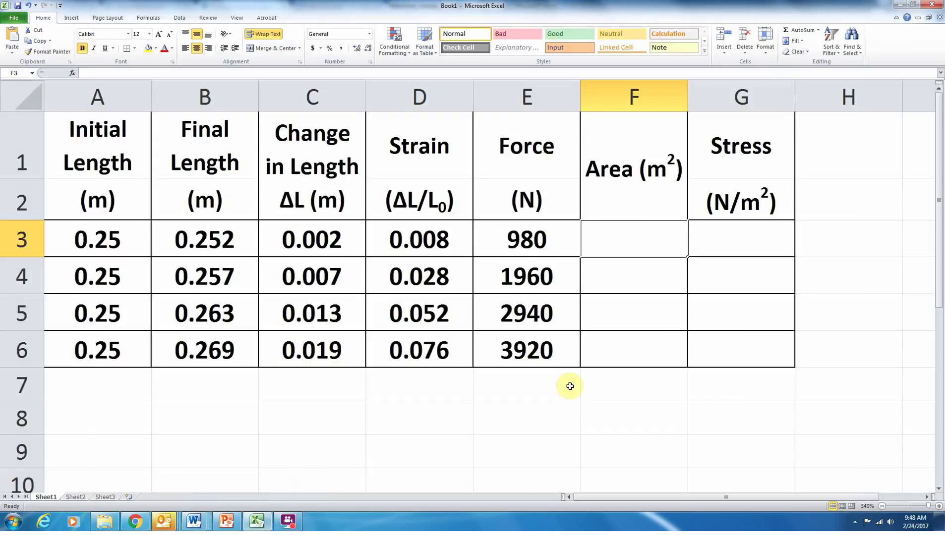
type("=")
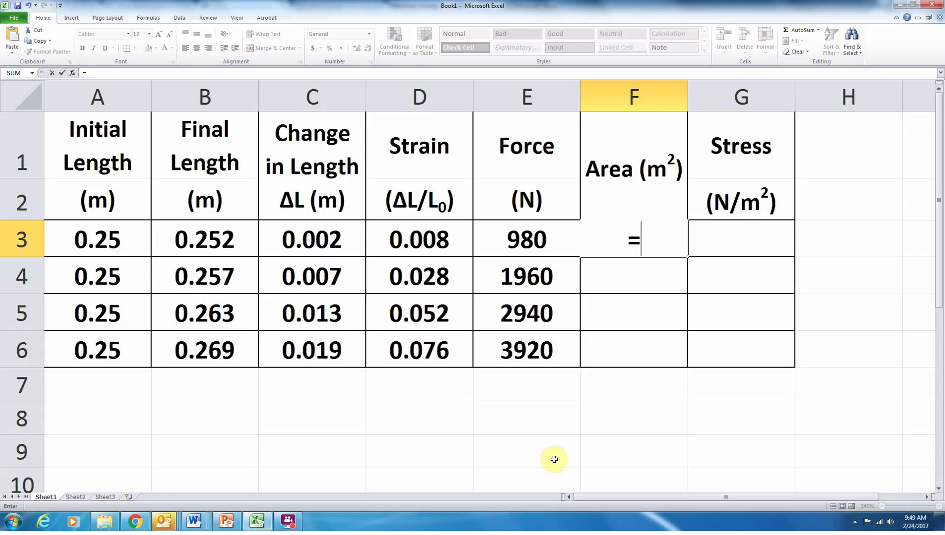
type("pi")
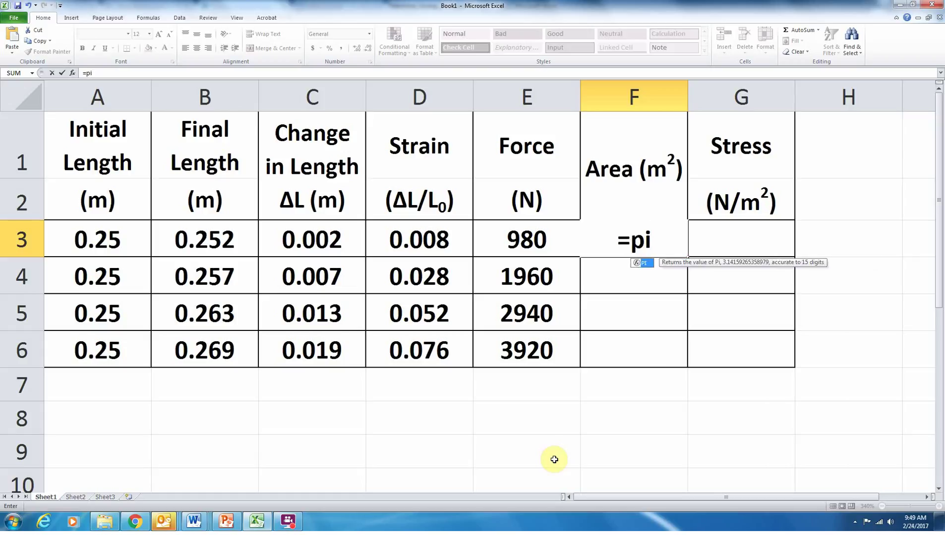
type("()")
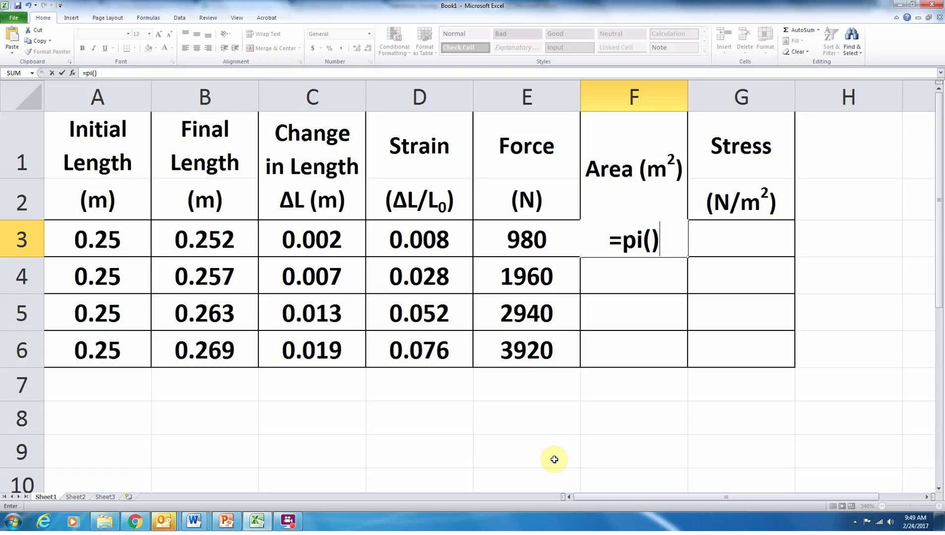
type("*")
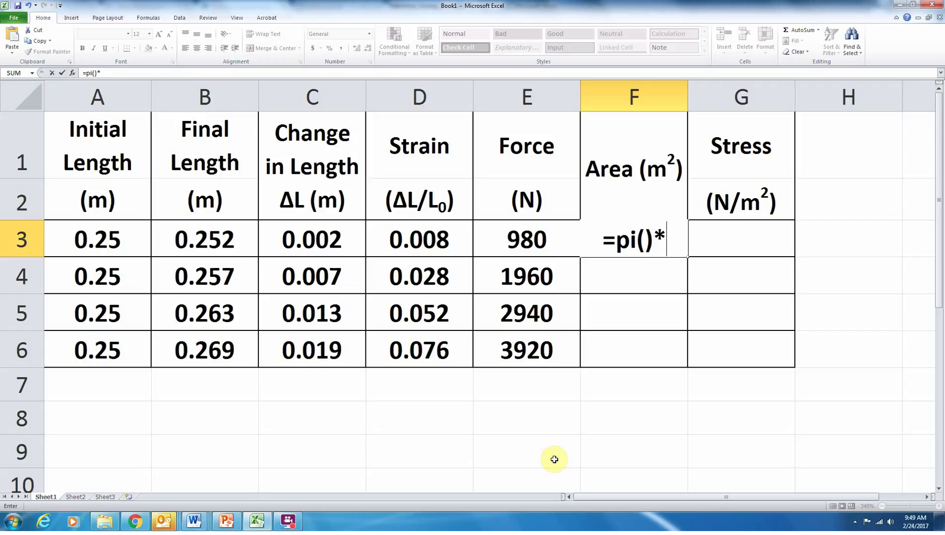
type("0.04")
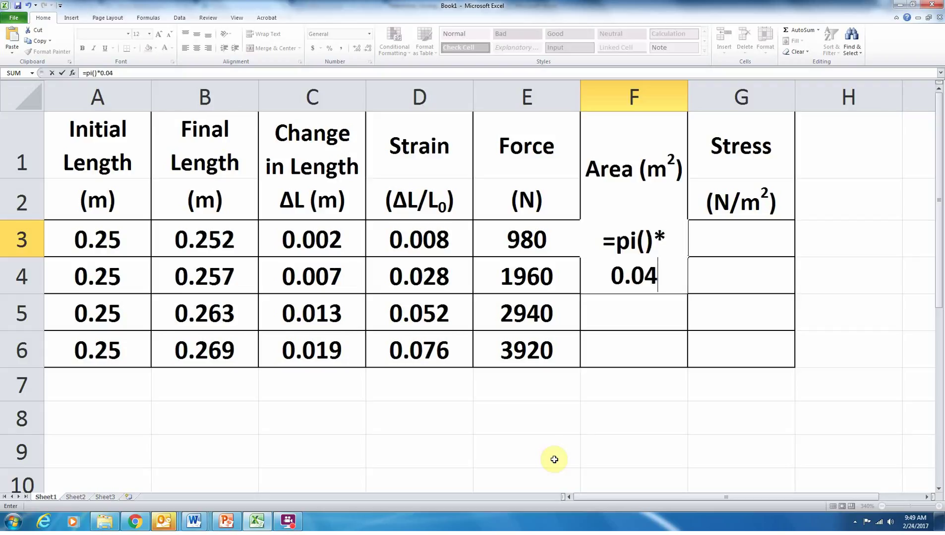
type("^2")
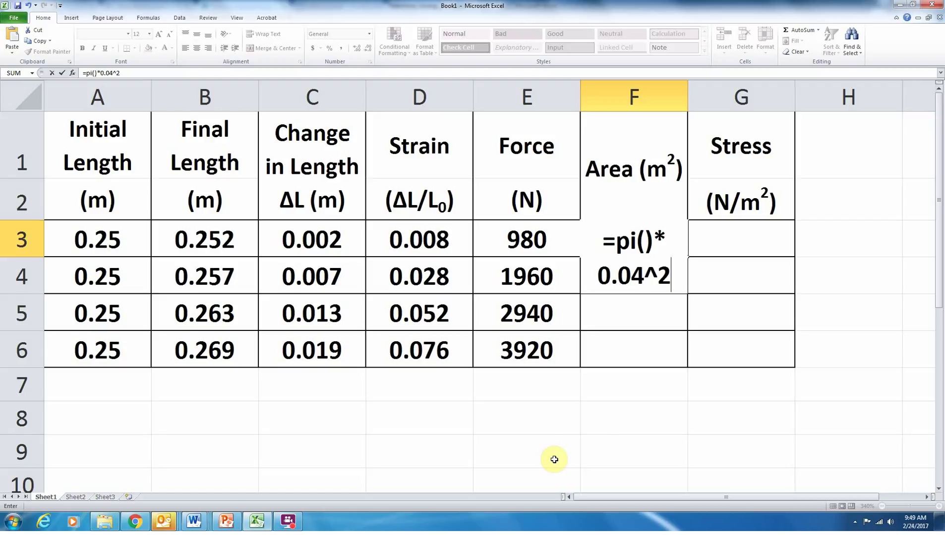
key("Return")
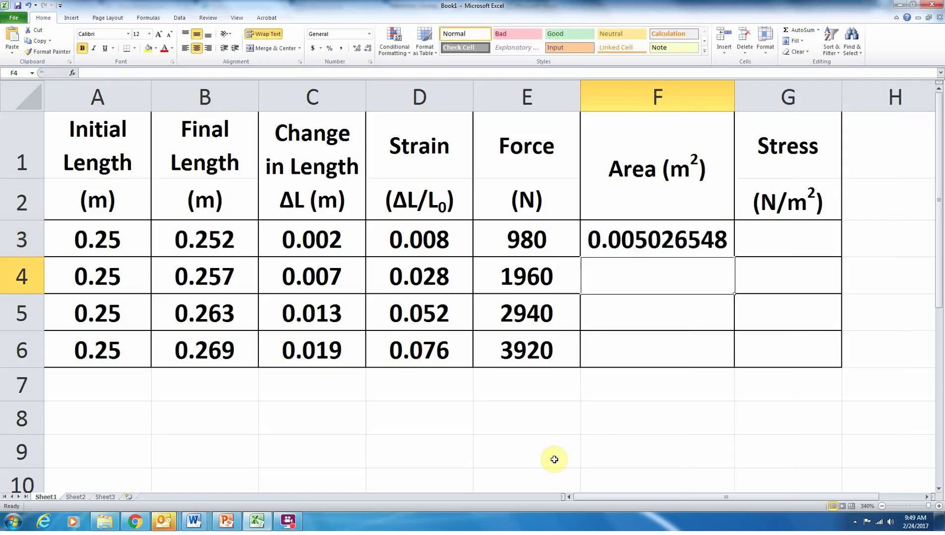
Copy the area formula down to F6 and confirm F6 holds the same formula.
left_click(719, 230)
left_click_drag(734, 256, 728, 365)
left_click(709, 389)
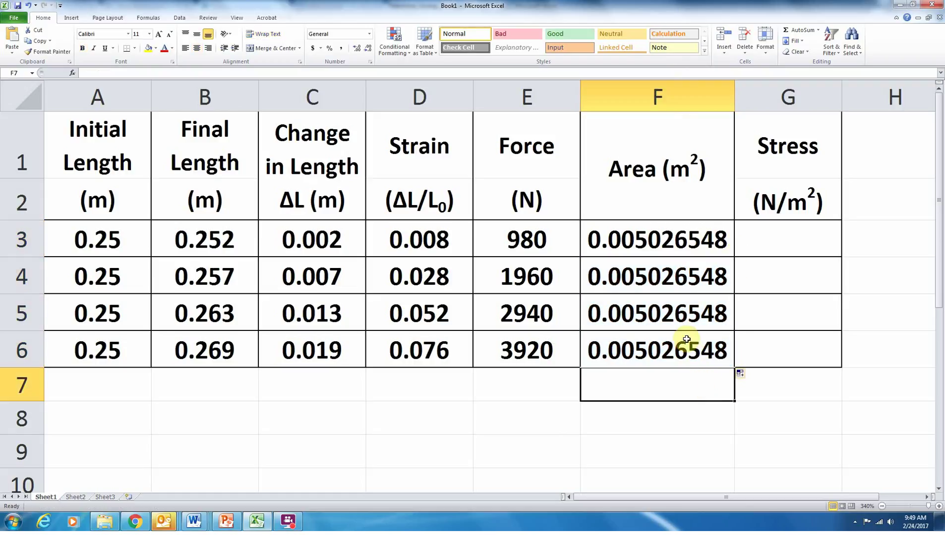
left_click(689, 335)
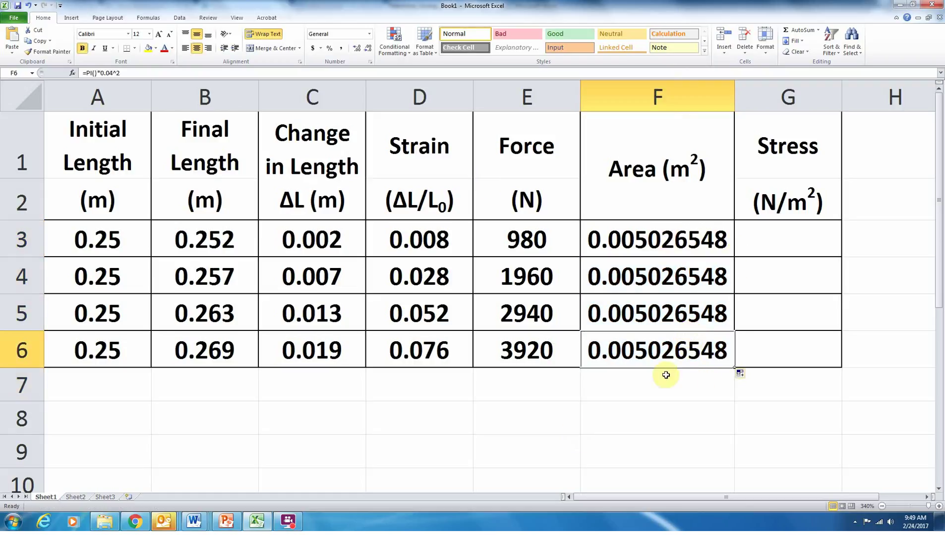
double_click(645, 351)
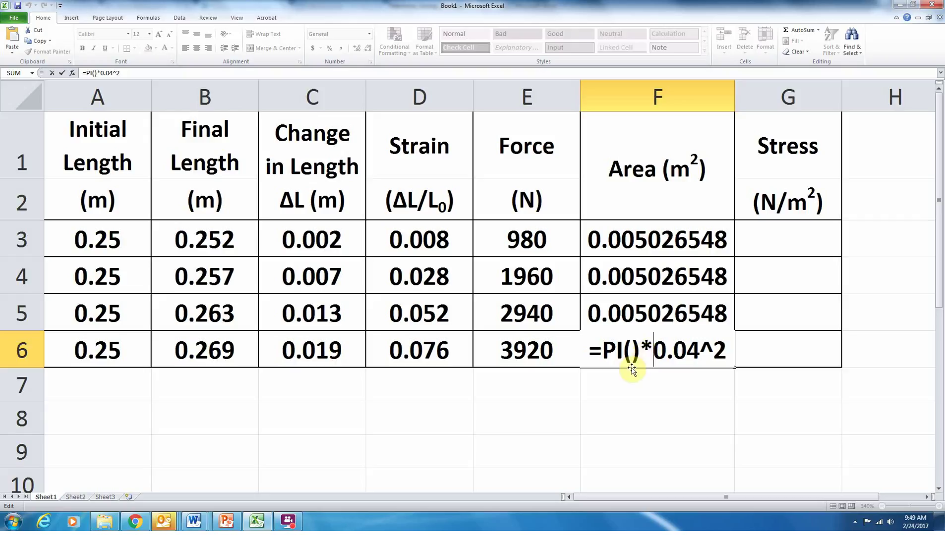
key("Return")
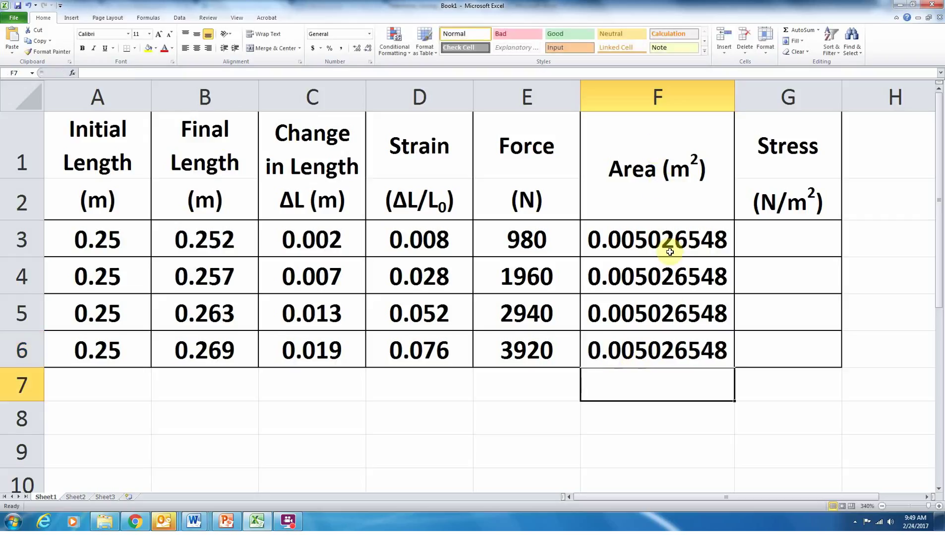
Enter =E3/F3 in G3 and fill to G6, giving stresses 194964.8053 to 779859.2212.
left_click(762, 245)
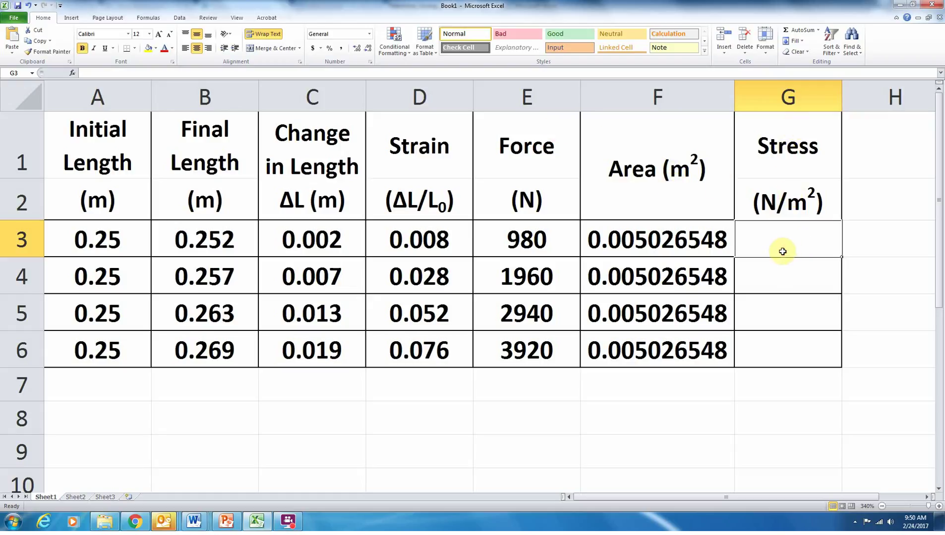
type("=")
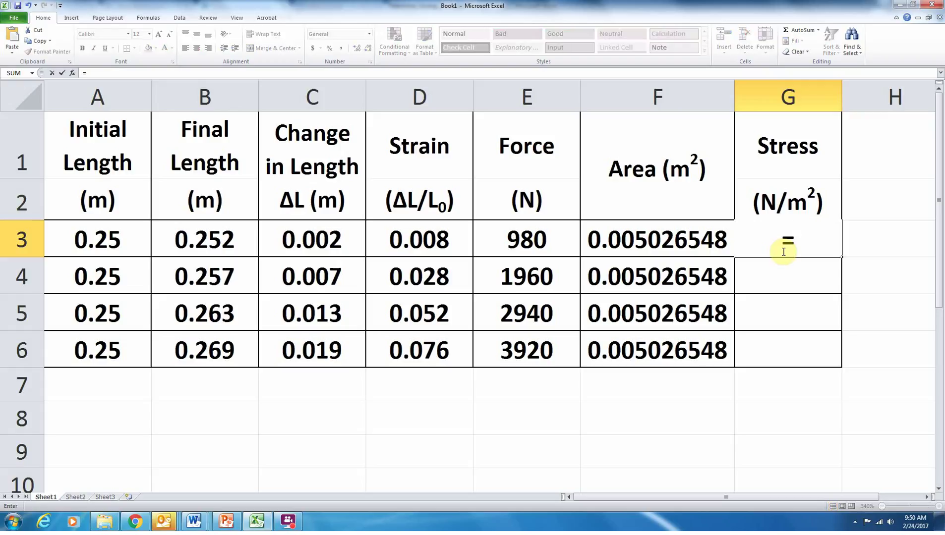
type("E3")
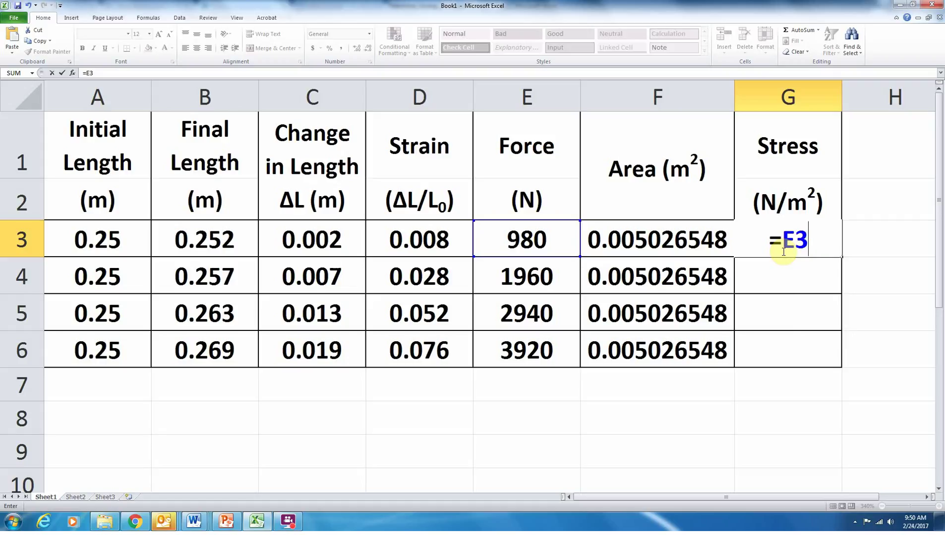
type("/")
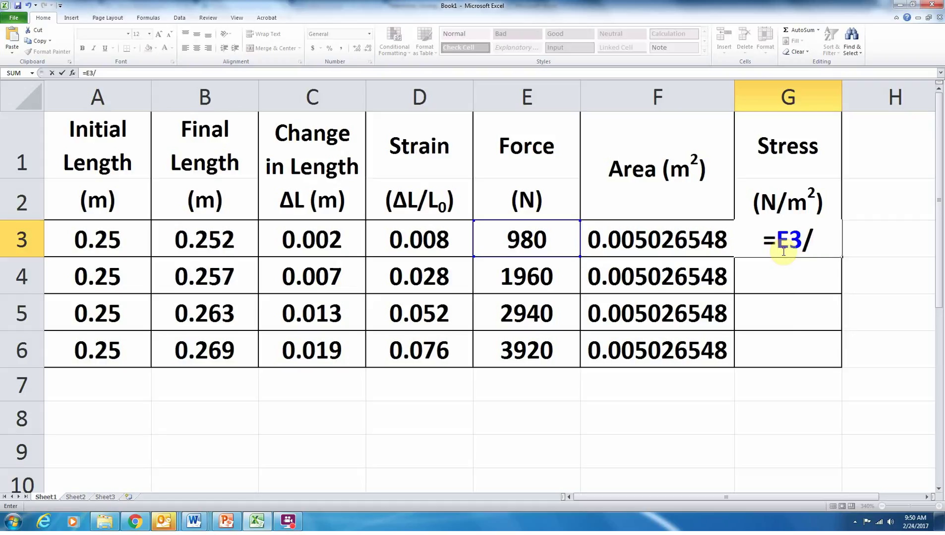
type("F3")
key("Return")
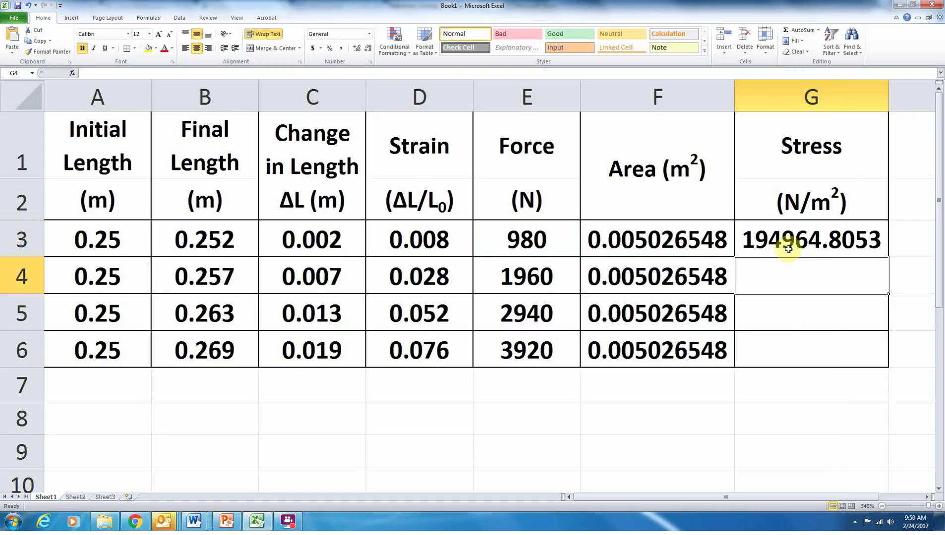
left_click(789, 248)
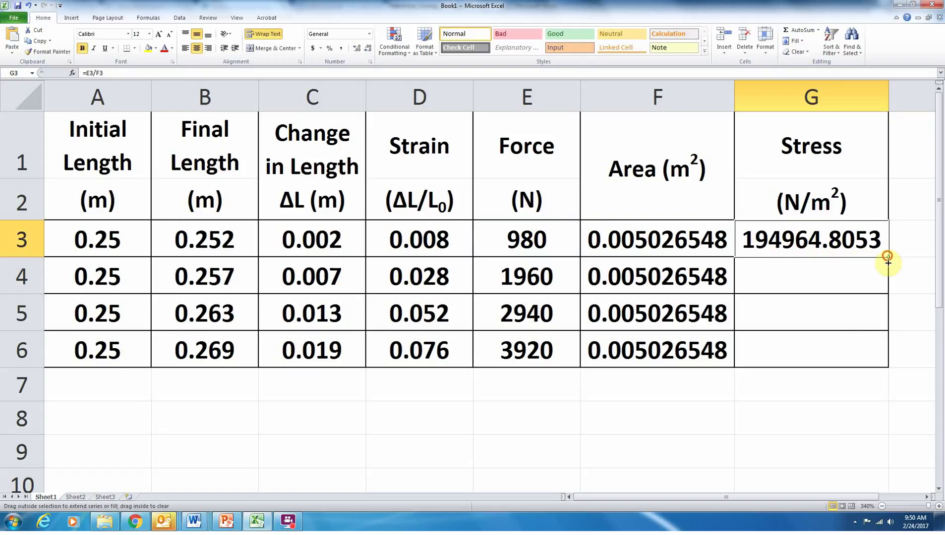
left_click_drag(888, 257, 888, 366)
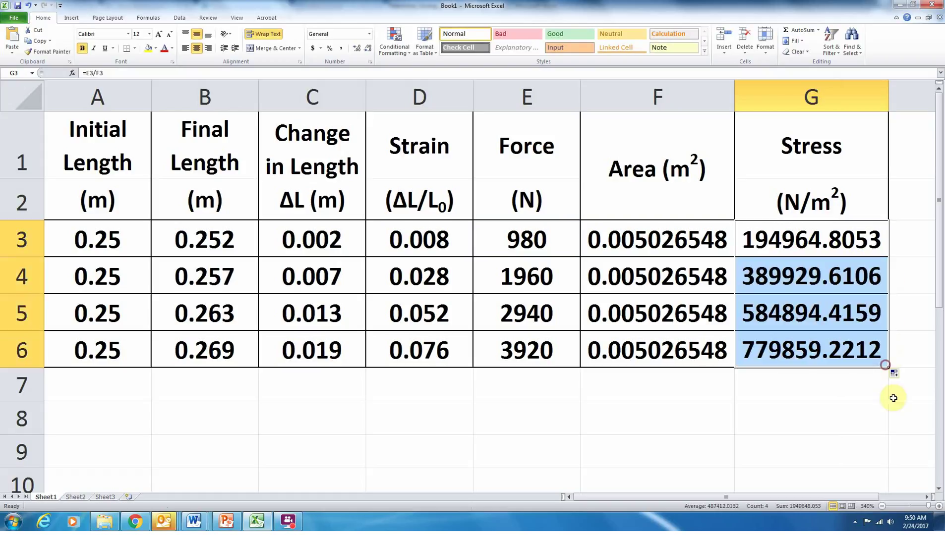
left_click(856, 414)
double_click(808, 347)
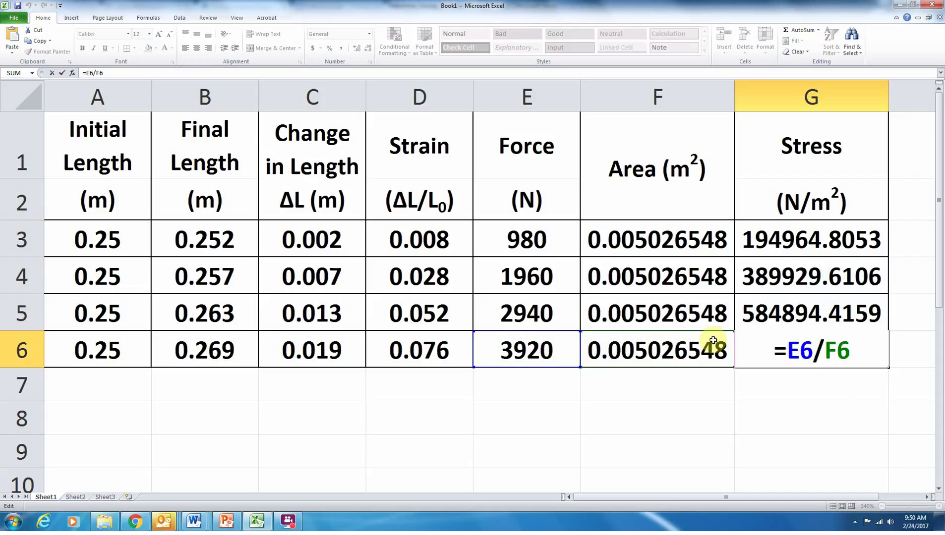
key("Return")
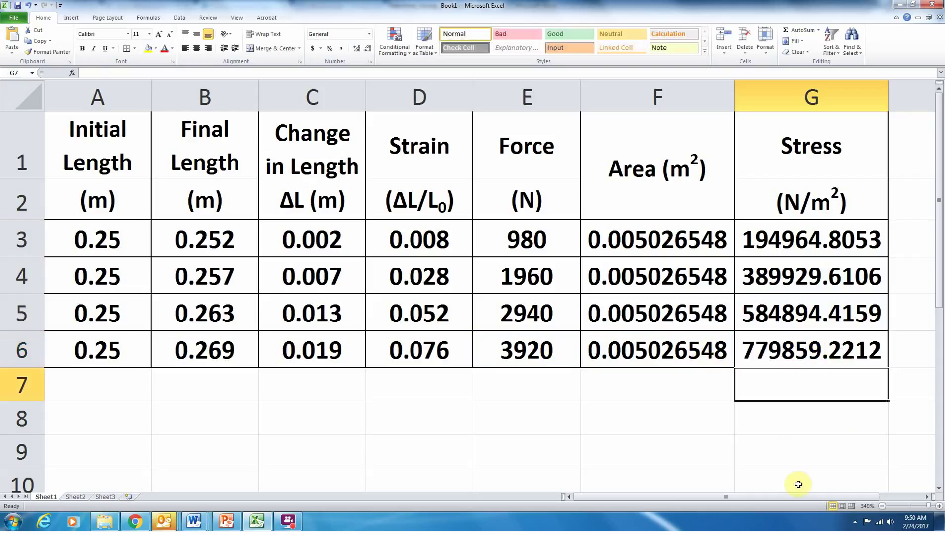
Zoom out, then insert a blank first-subtype scatter chart with no data selected.
left_click(912, 506)
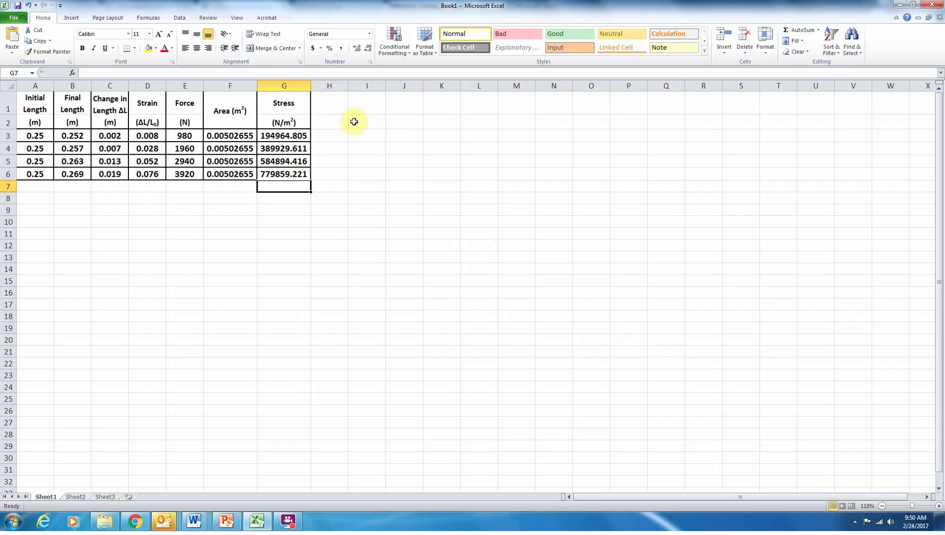
left_click(409, 118)
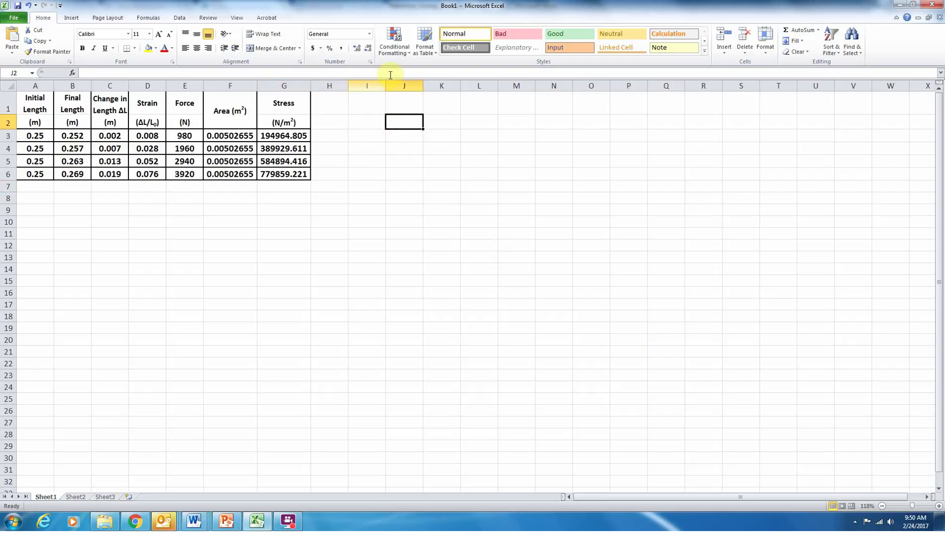
left_click(70, 18)
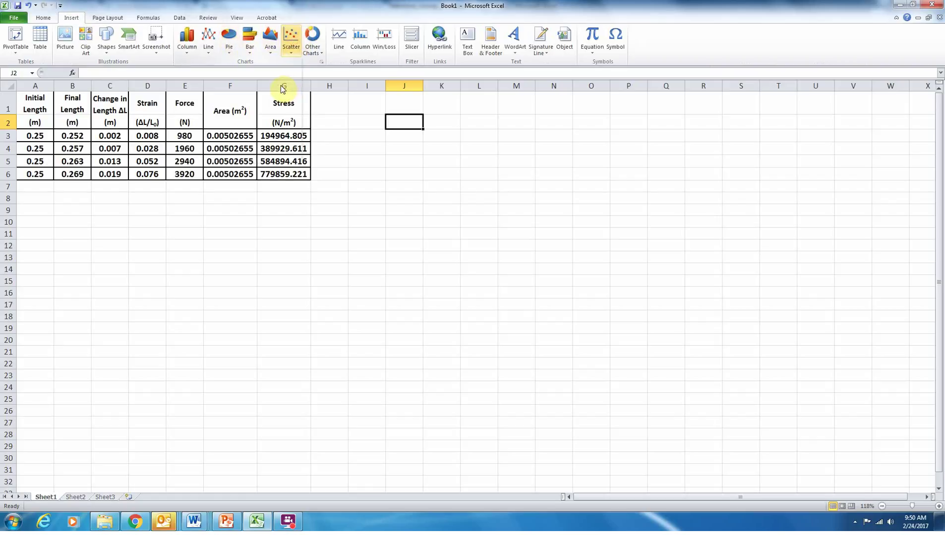
left_click(246, 83)
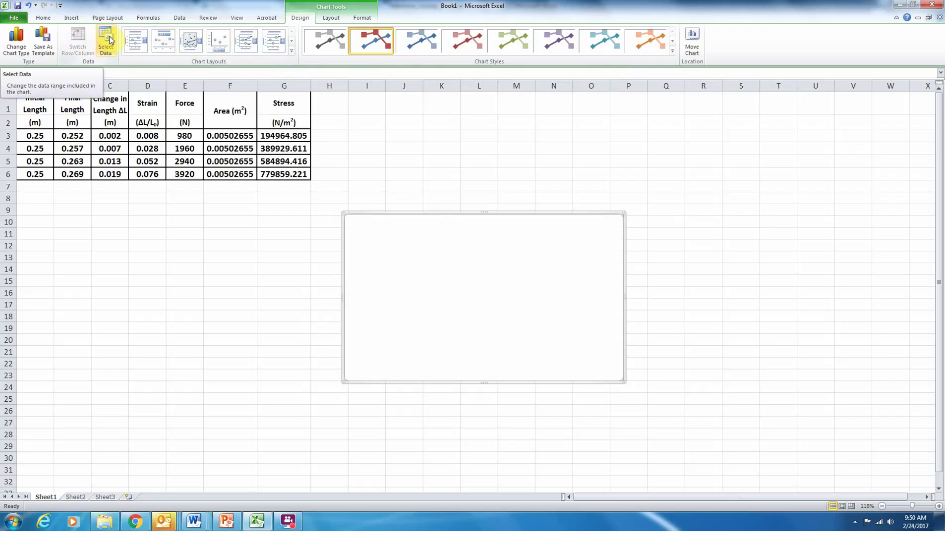
Add a chart series with strain D3:D6 as X values and stress G3:G6 as Y values.
right_click(409, 255)
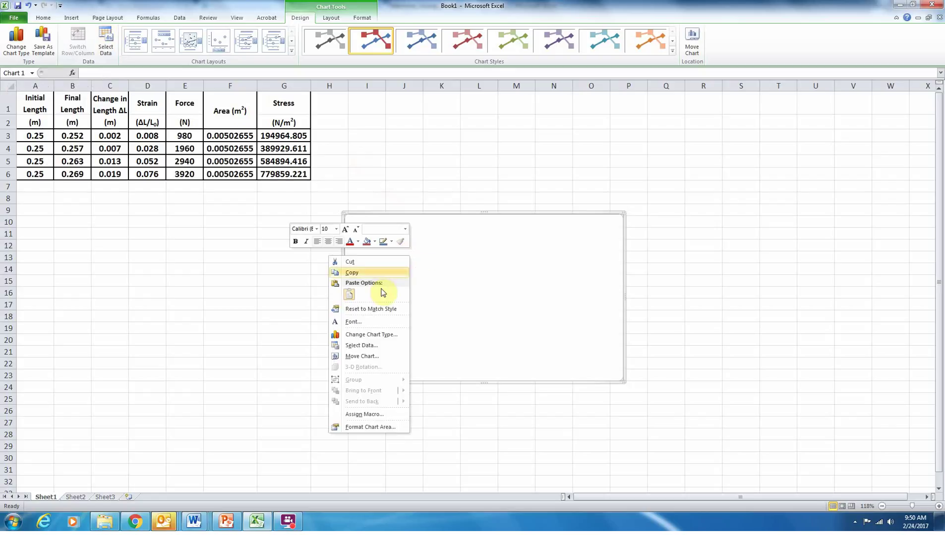
left_click(368, 346)
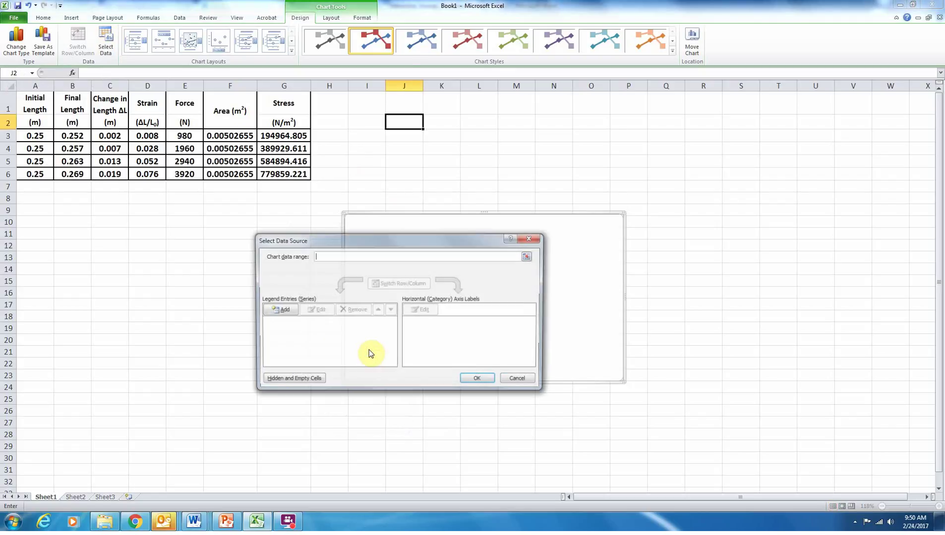
left_click(281, 311)
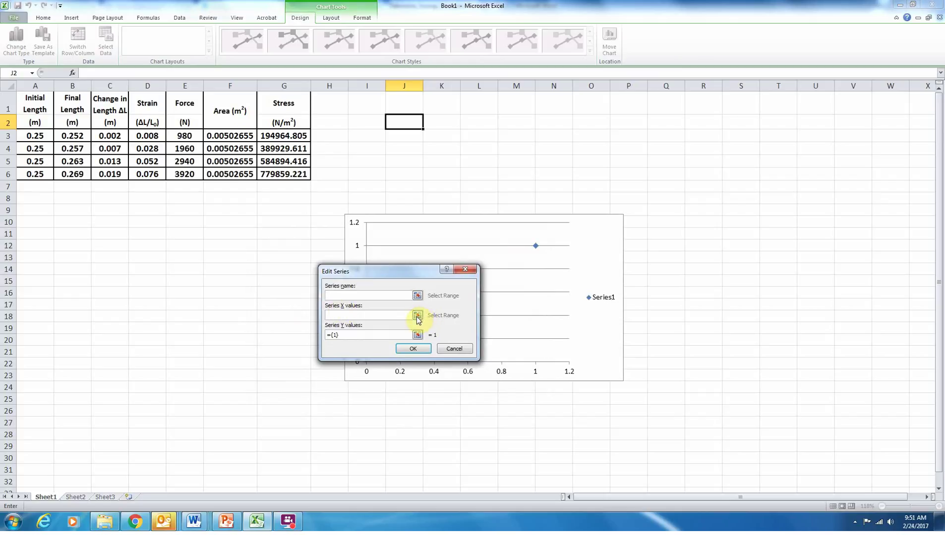
left_click(418, 316)
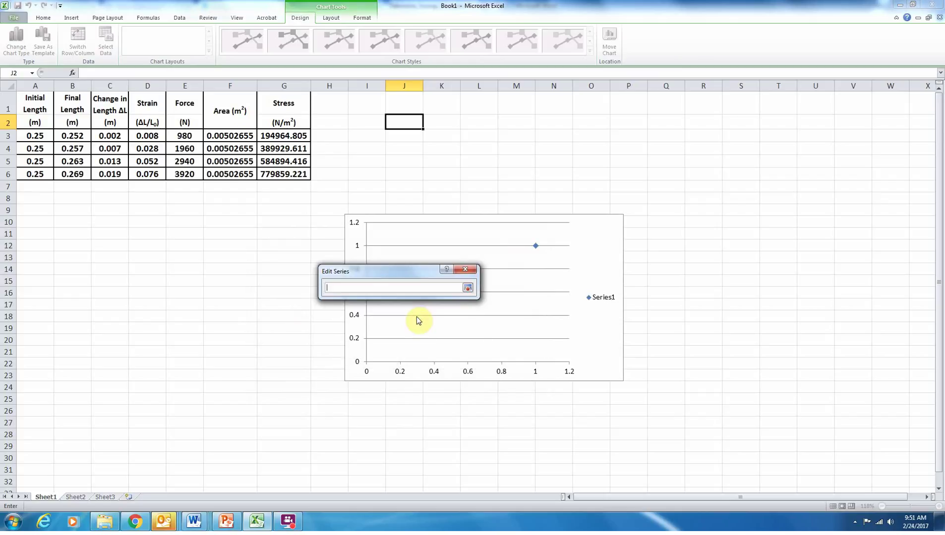
left_click_drag(148, 136, 148, 174)
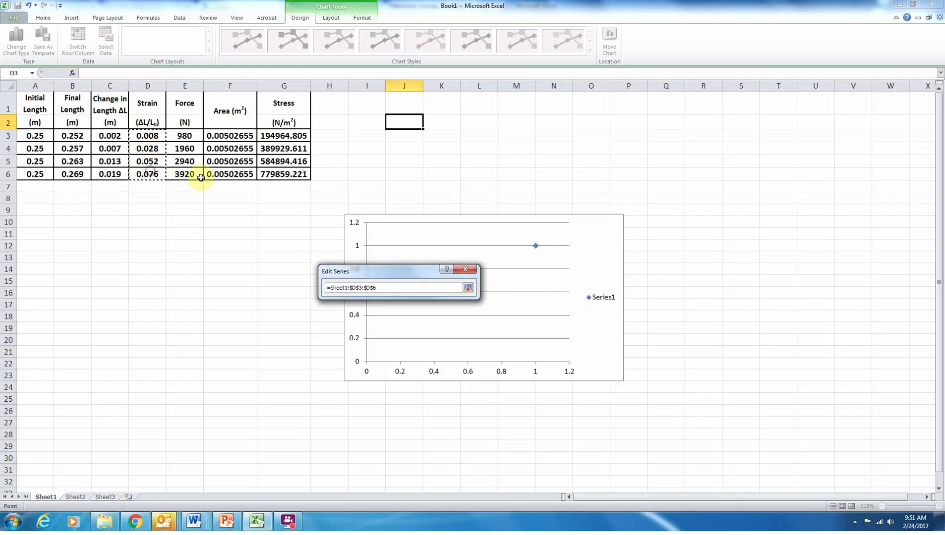
left_click(468, 289)
left_click(380, 335)
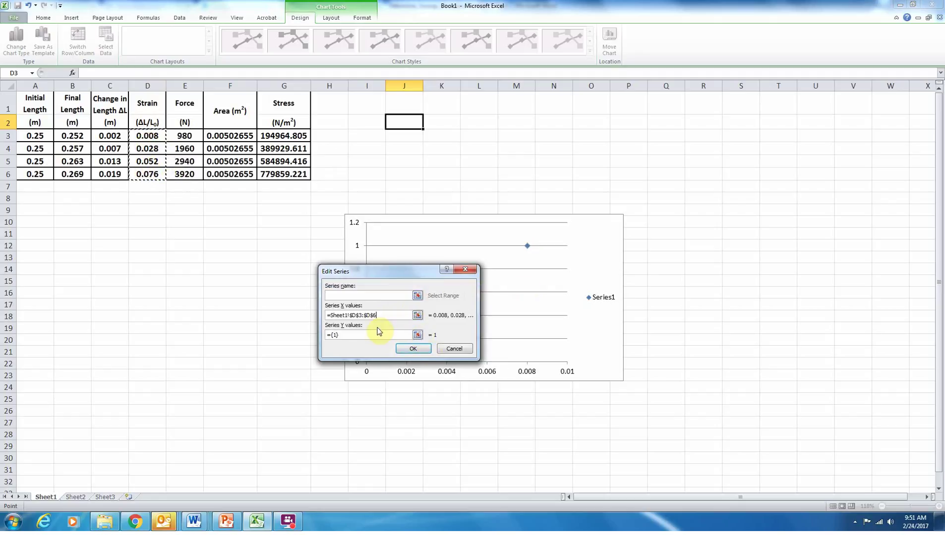
left_click(417, 335)
left_click_drag(284, 136, 295, 174)
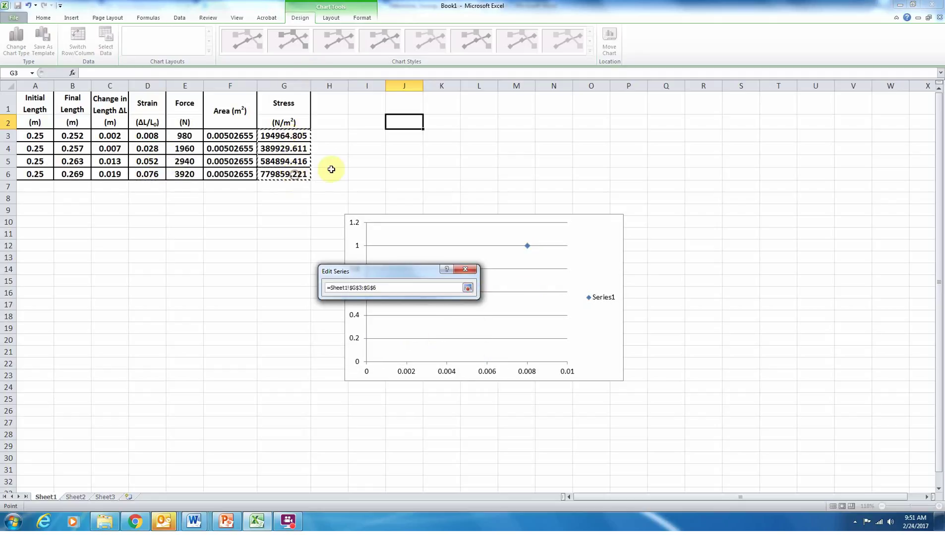
left_click(468, 289)
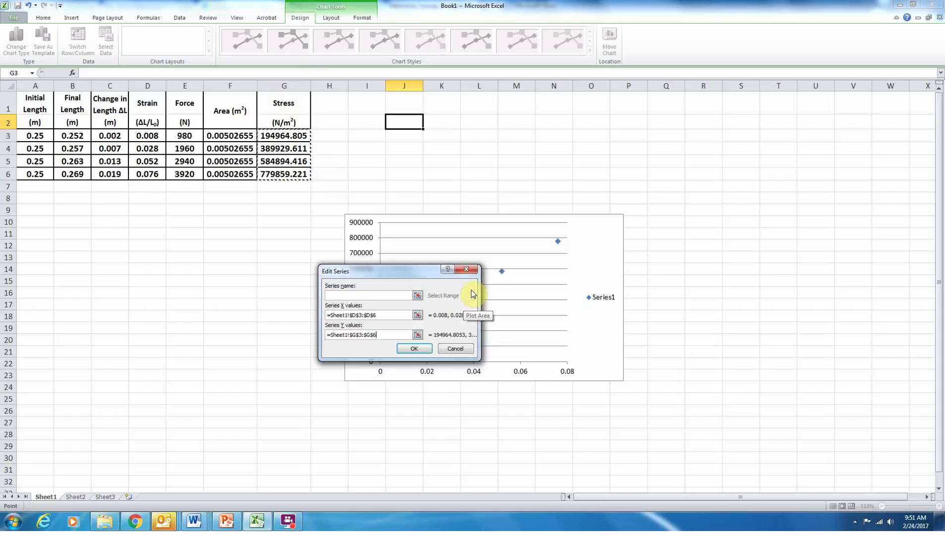
left_click(414, 349)
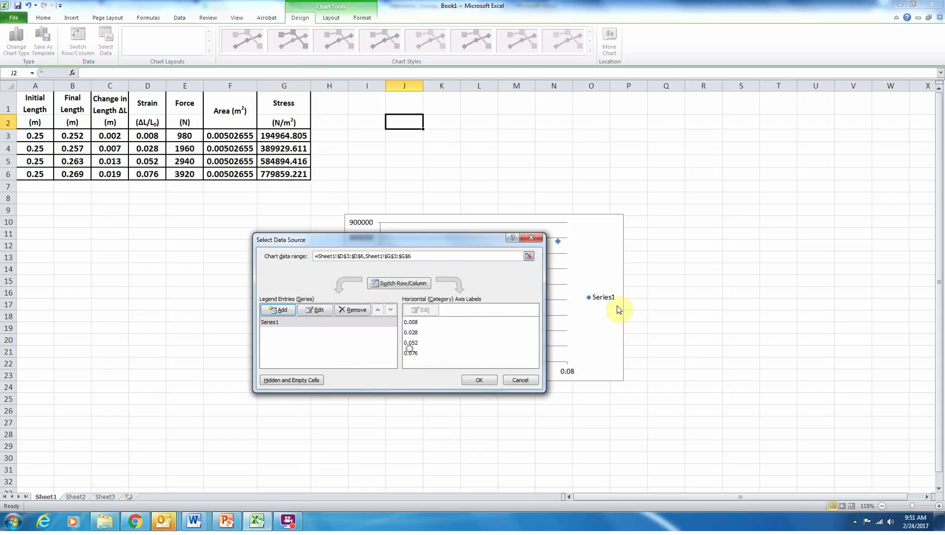
left_click(478, 380)
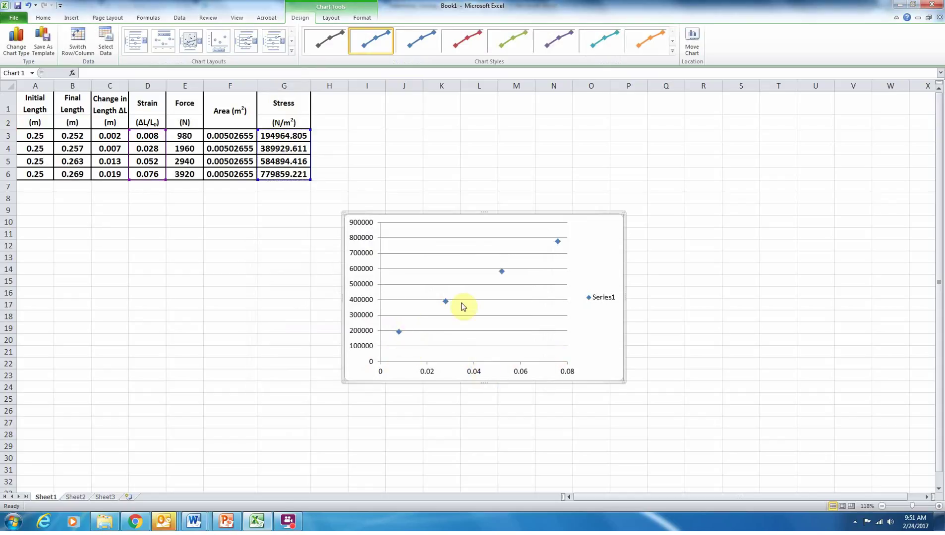
Drag the chart below the table over about A8:G24, then select the Series1 data points.
left_click_drag(593, 248, 290, 250)
scroll(291, 246, "up", 4, "ctrl")
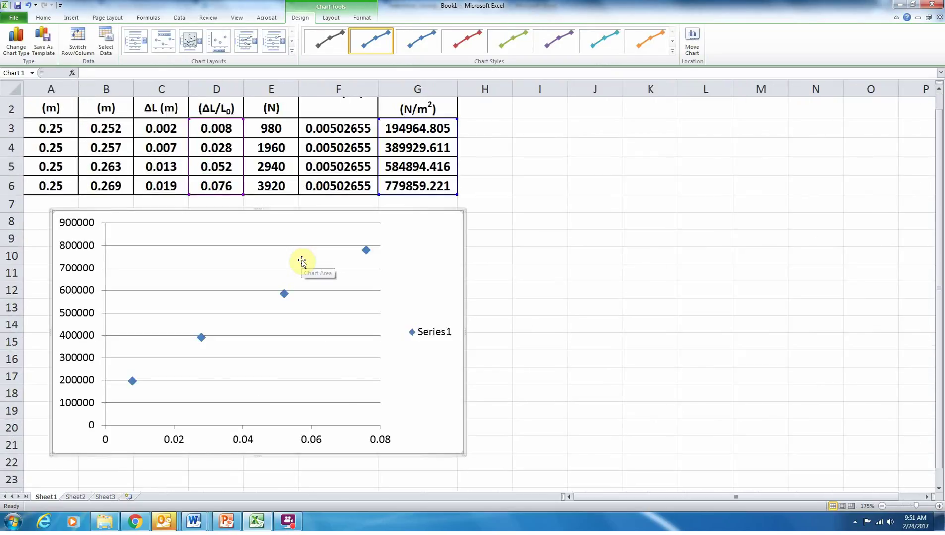
scroll(301, 261, "up", 1, "ctrl")
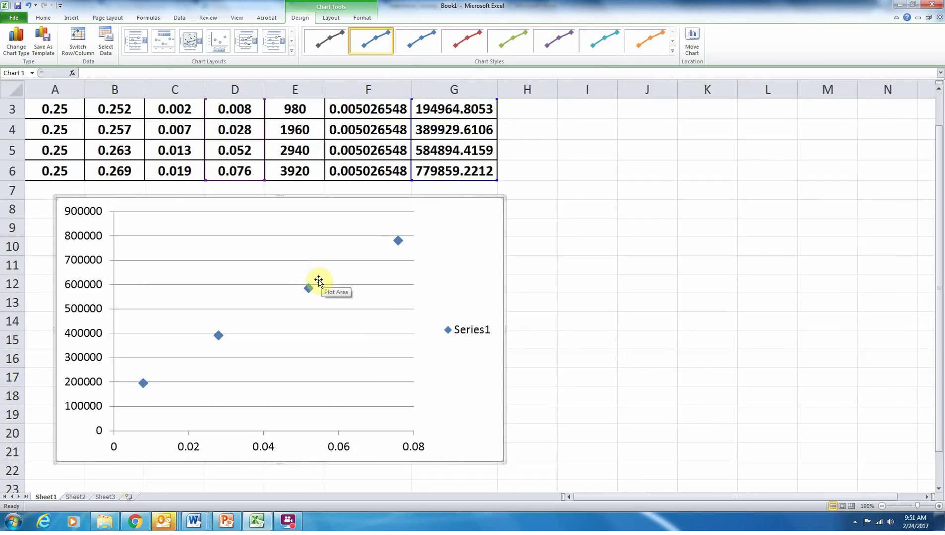
left_click(308, 288)
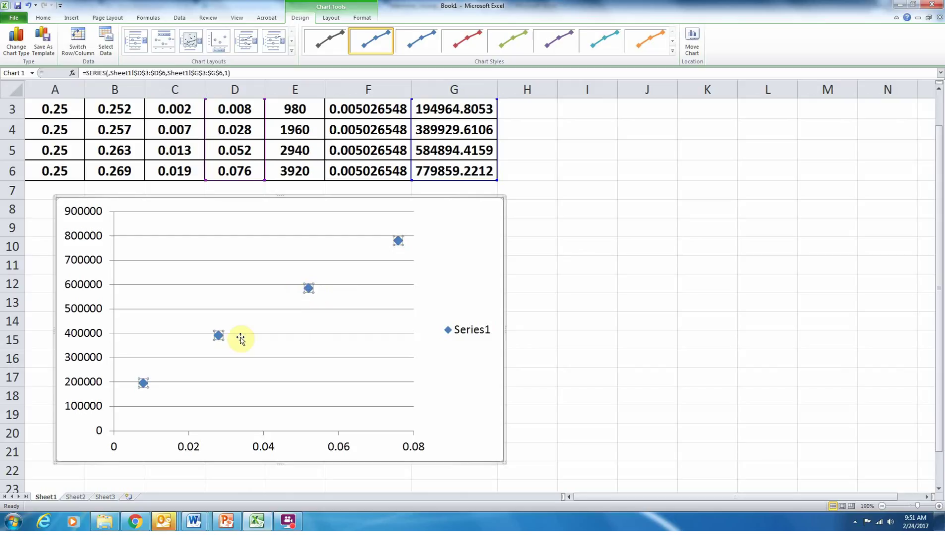
right_click(308, 291)
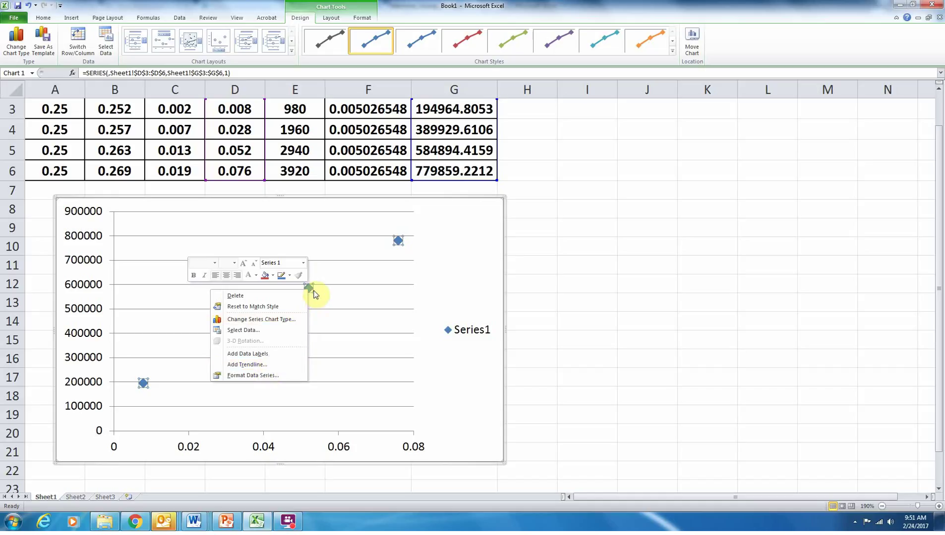
Add a linear trendline to the stress–strain points, showing y = 9E+06x + 137464 and R² = 0.9982.
left_click(275, 364)
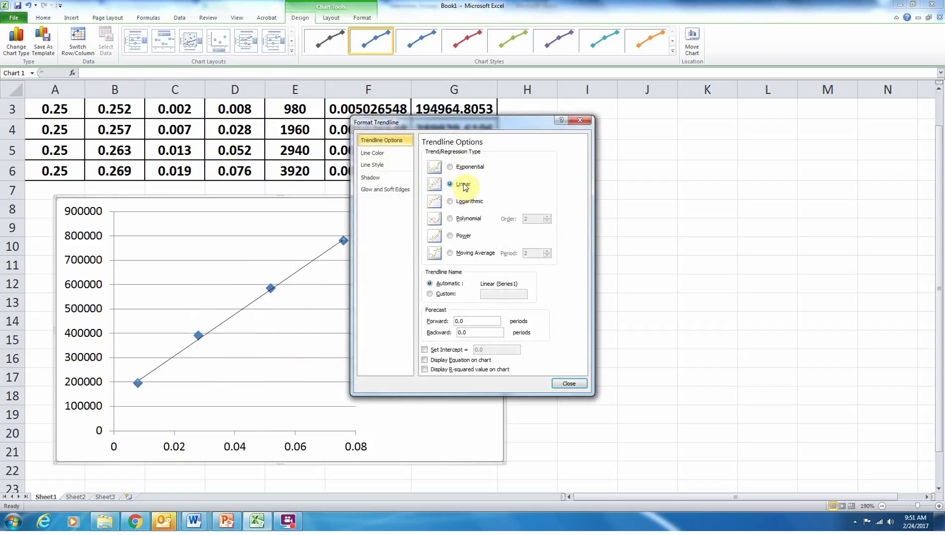
left_click(425, 361)
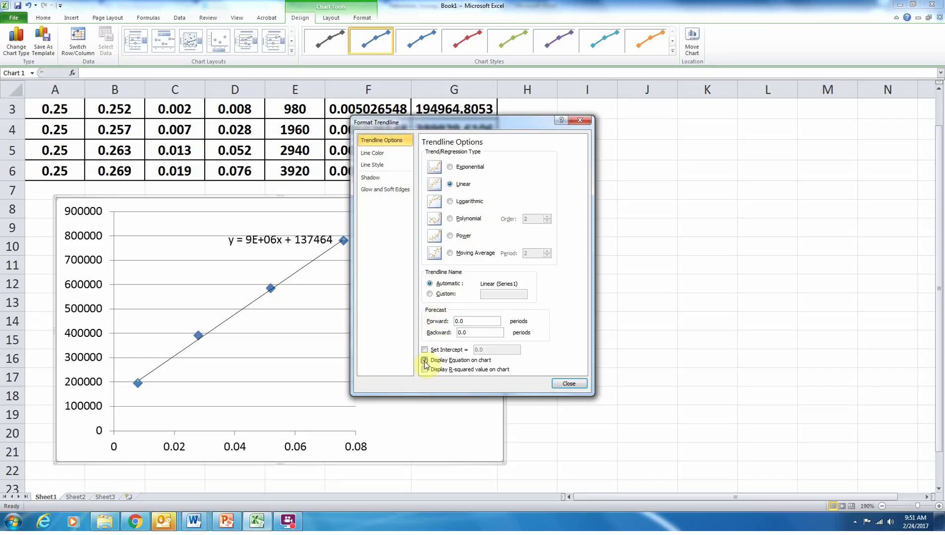
left_click(424, 371)
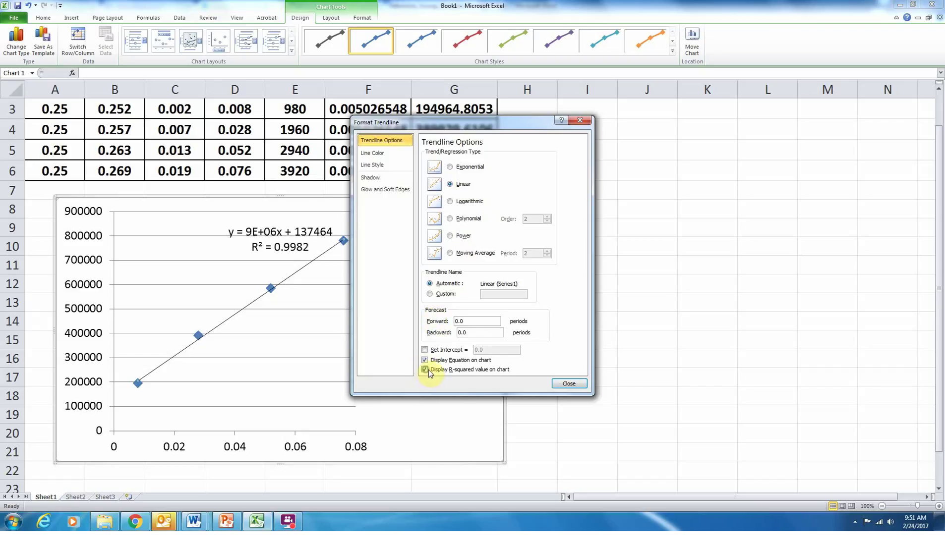
left_click(568, 385)
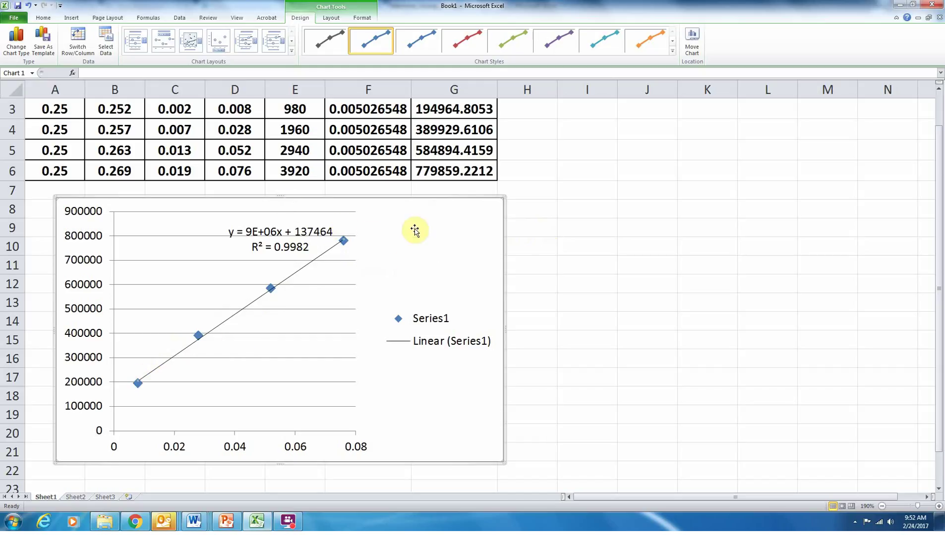
Apply Chart Layout 1 to the stress–strain chart to get Chart Title and Axis Title placeholders.
left_click(396, 217)
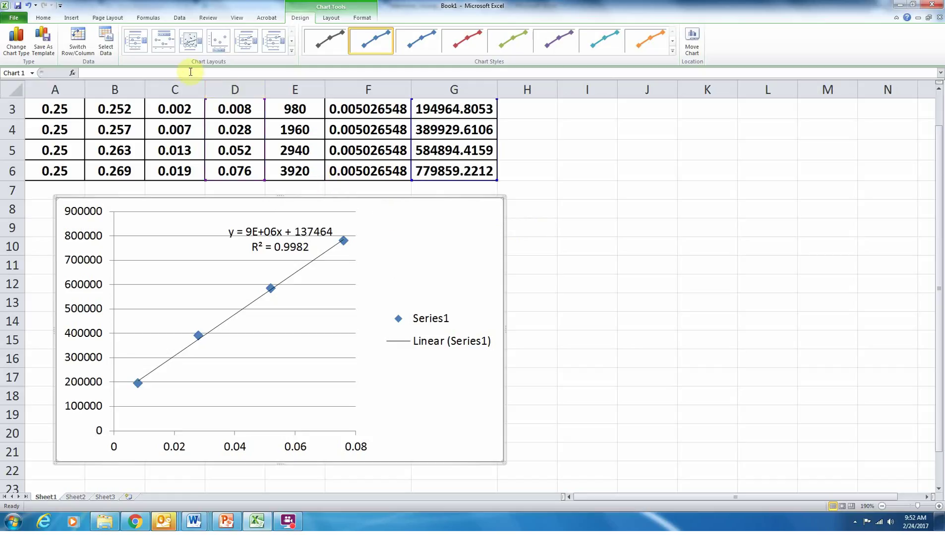
left_click(136, 48)
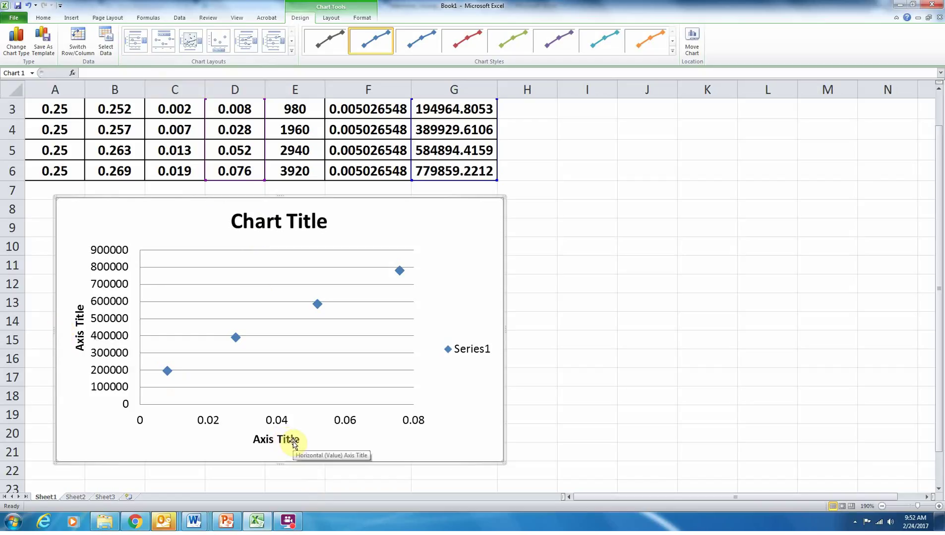
scroll(291, 390, "up", 2)
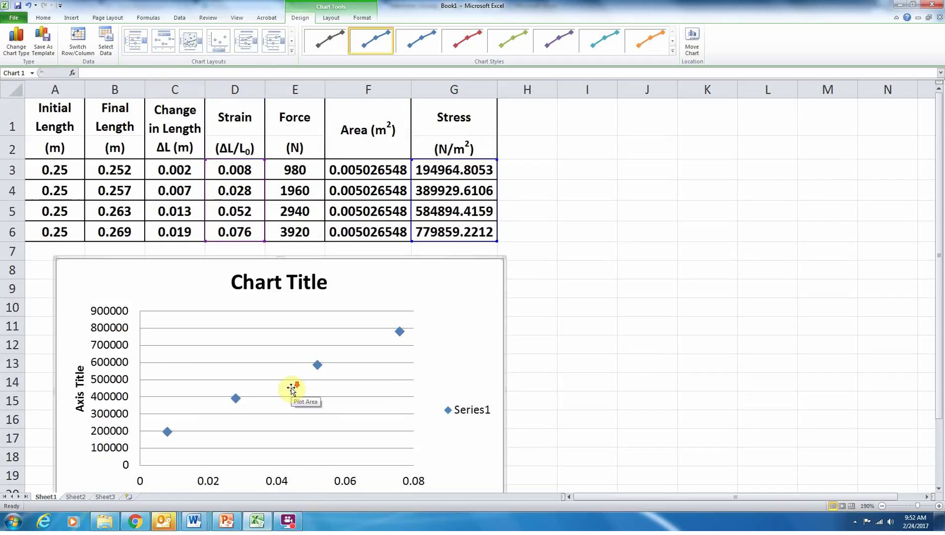
scroll(292, 390, "down", 1)
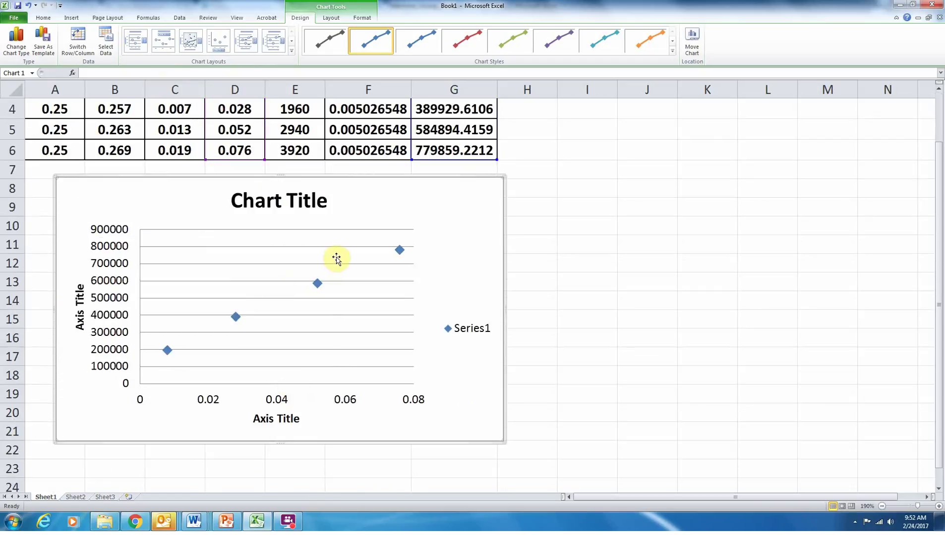
scroll(354, 335, "up", 1)
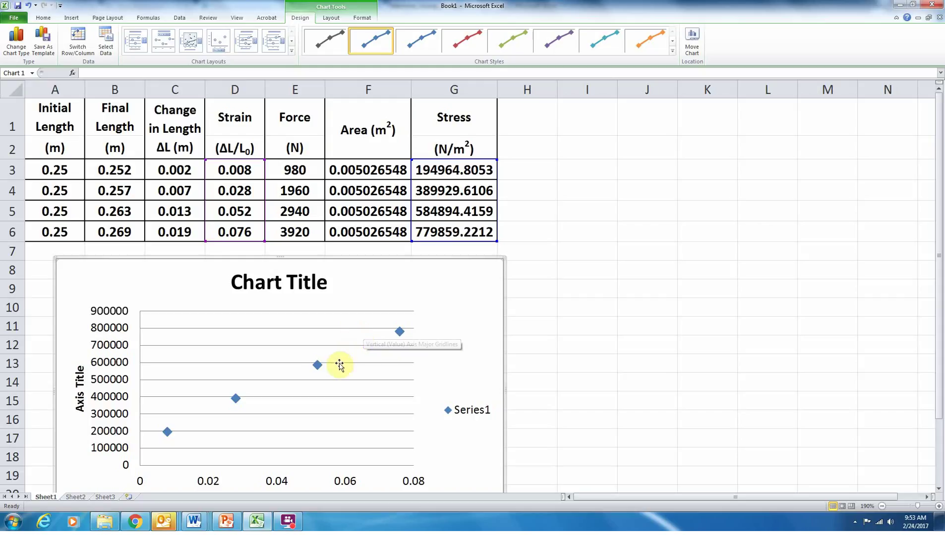
Re-add the linear trendline with equation y = 9E+06x + 137464 and R² = 0.9982 displayed.
left_click(317, 366)
right_click(318, 367)
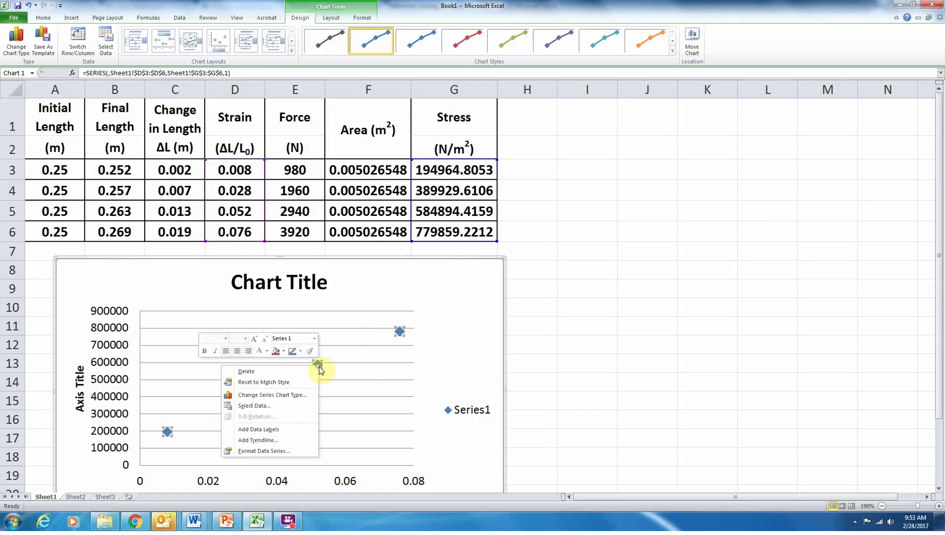
left_click(300, 441)
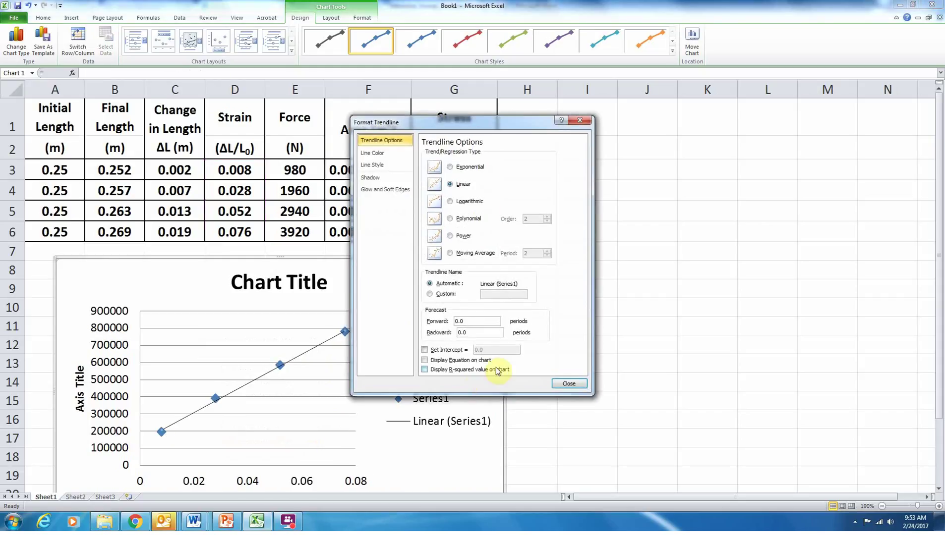
left_click(445, 369)
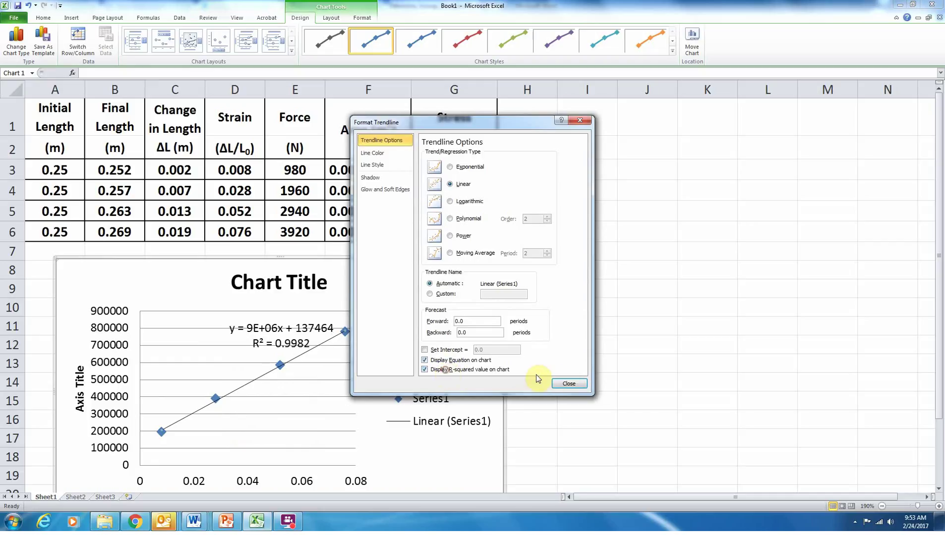
left_click(568, 385)
left_click(625, 320)
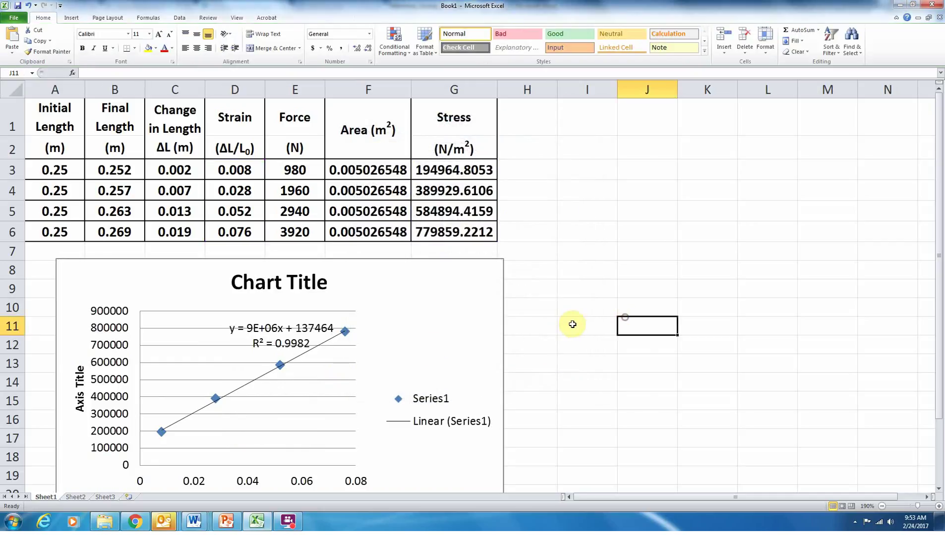